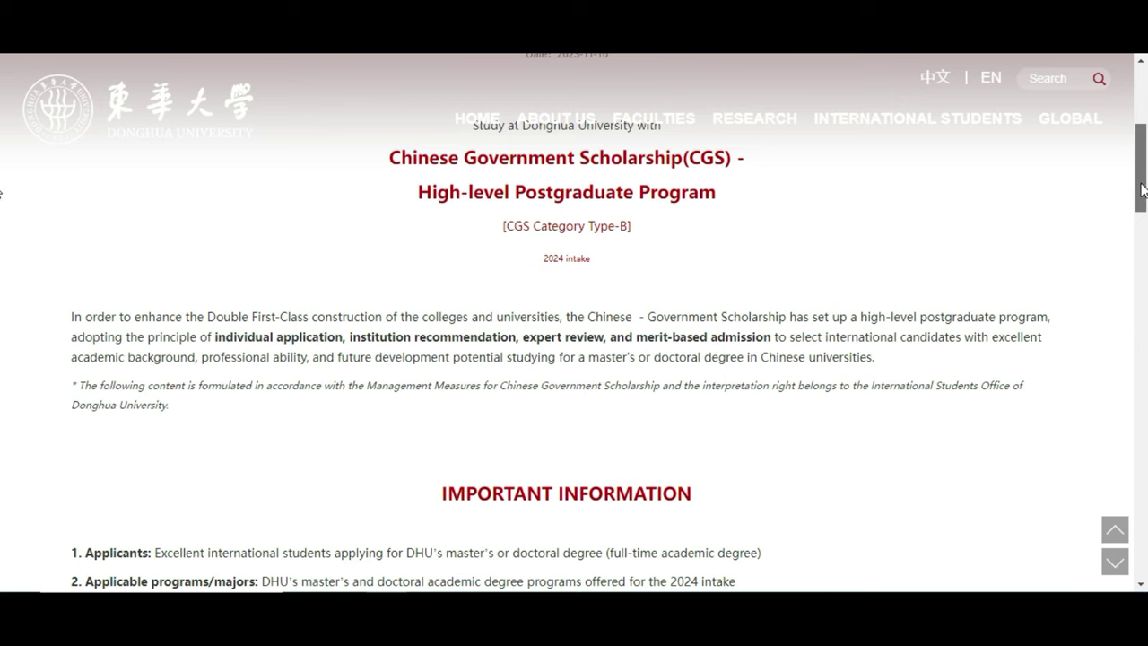
Scroll down the CGS page and highlight the February 28, 2024 application deadline.
mouse_move(1144, 191)
left_mouse_down()
mouse_move(1142, 221)
mouse_move(1141, 186)
left_mouse_up()
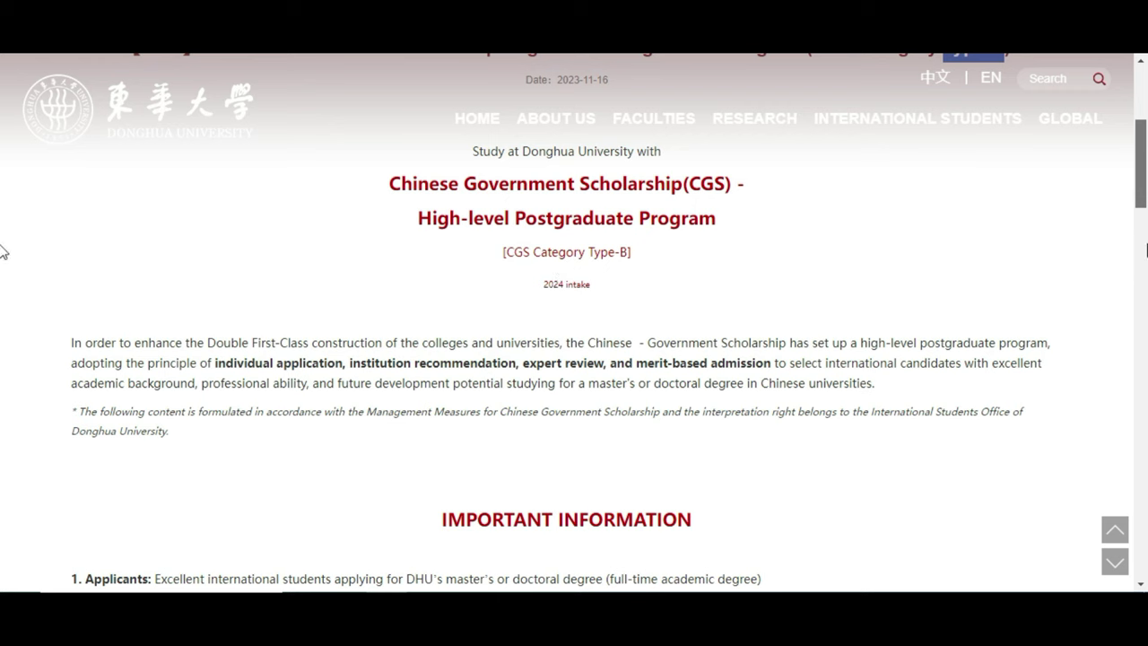
scroll(2, 166, "down", 2)
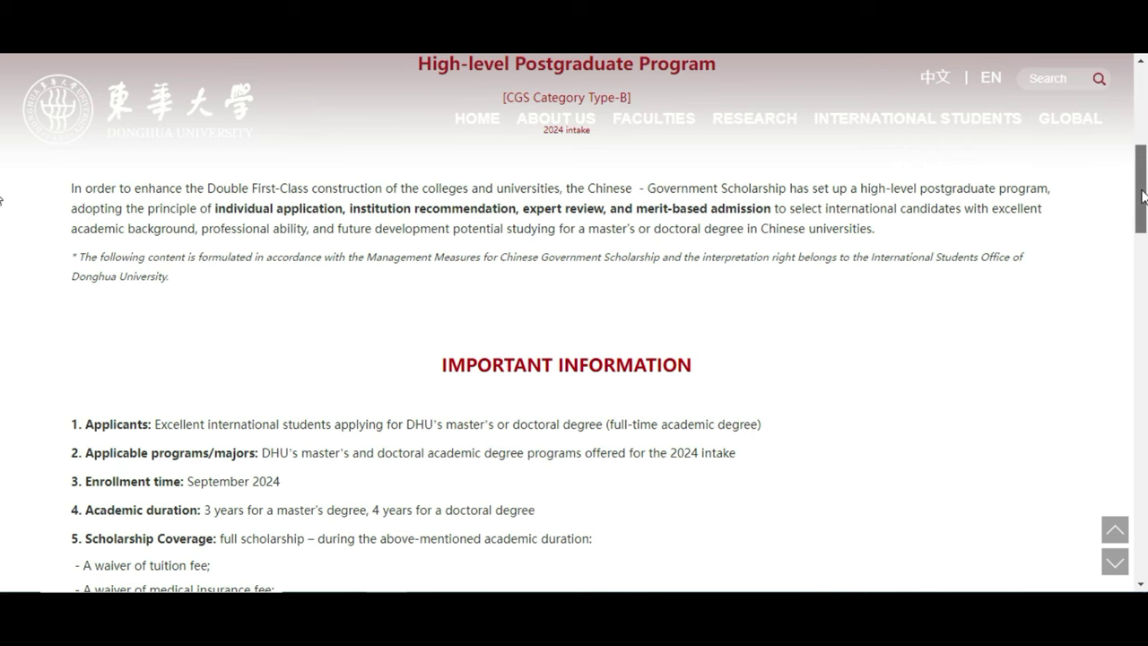
left_click_drag(1143, 195, 1142, 226)
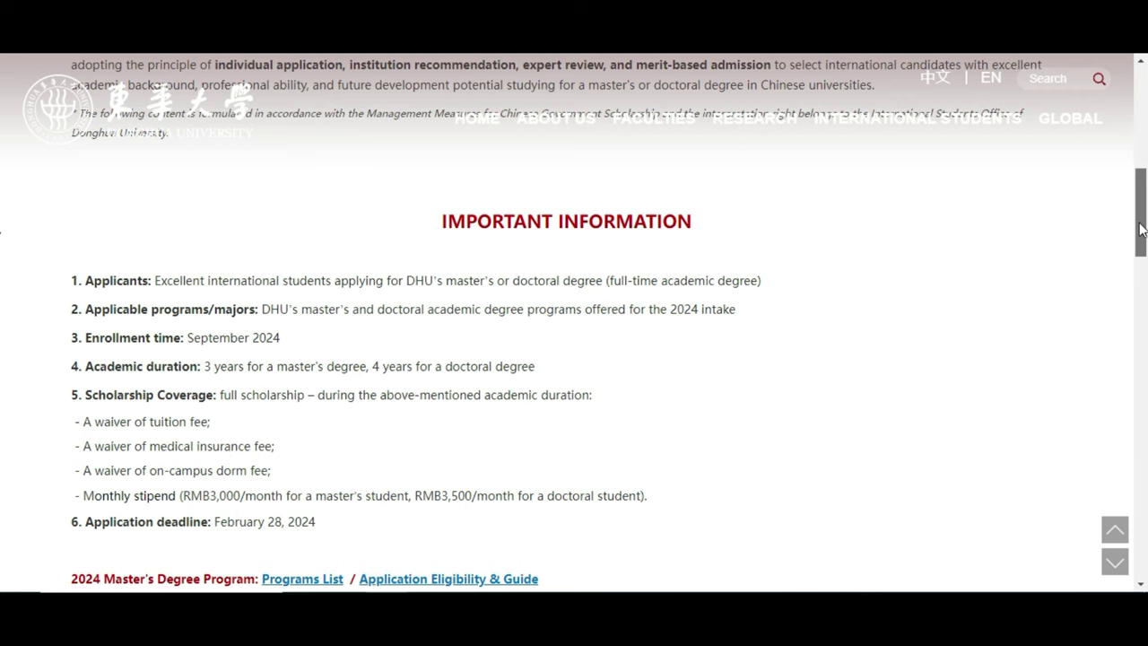
scroll(1139, 255, "down", 1)
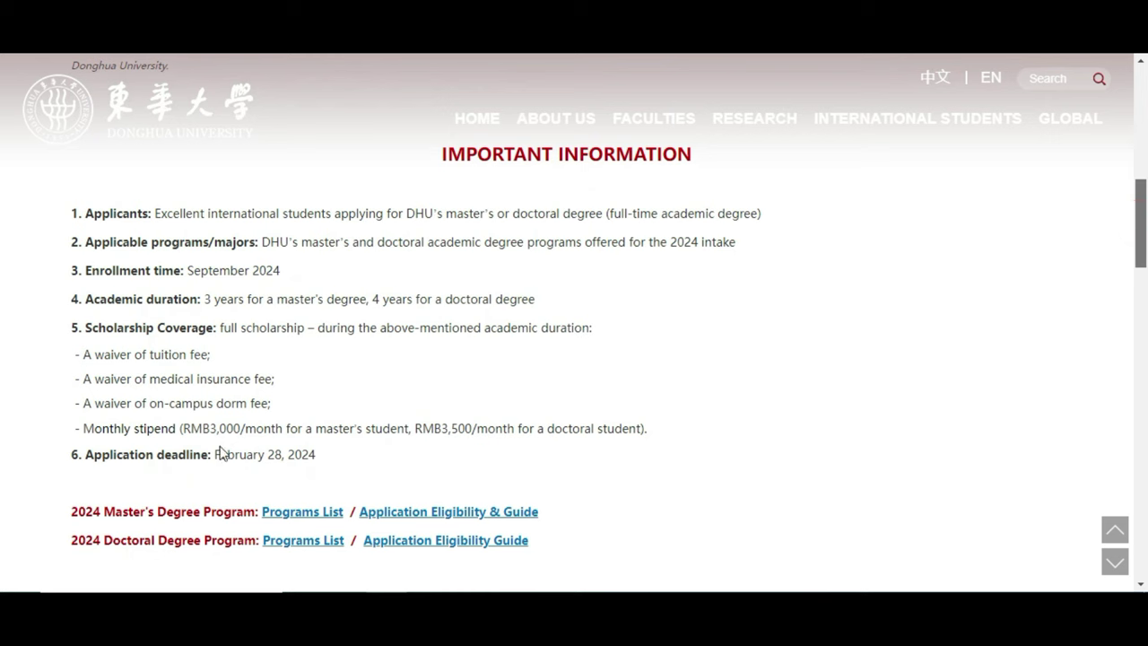
left_click_drag(214, 455, 314, 454)
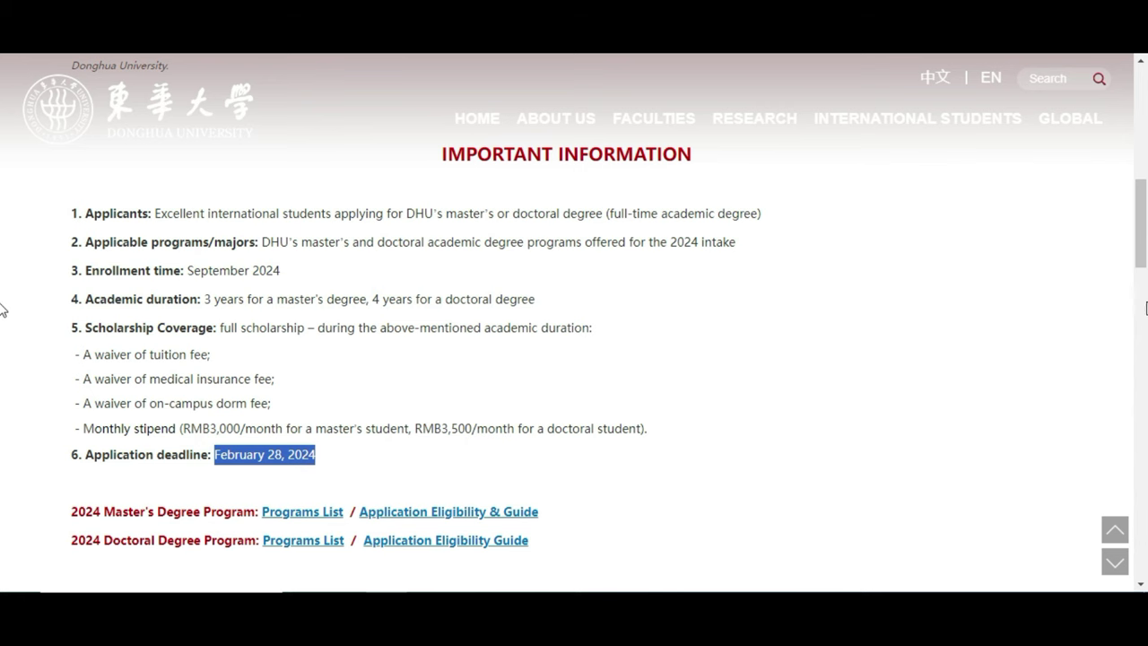
Scroll to the Application - Admission instructions with the online system link.
left_click_drag(1141, 249, 1142, 289)
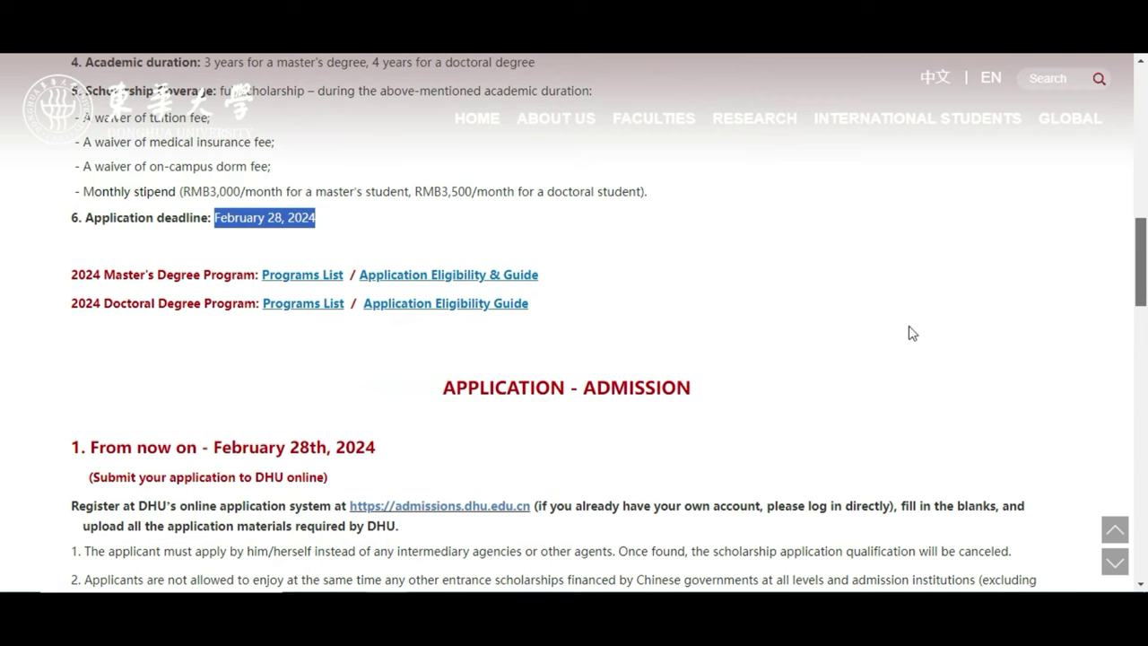
left_click_drag(1142, 279, 1143, 285)
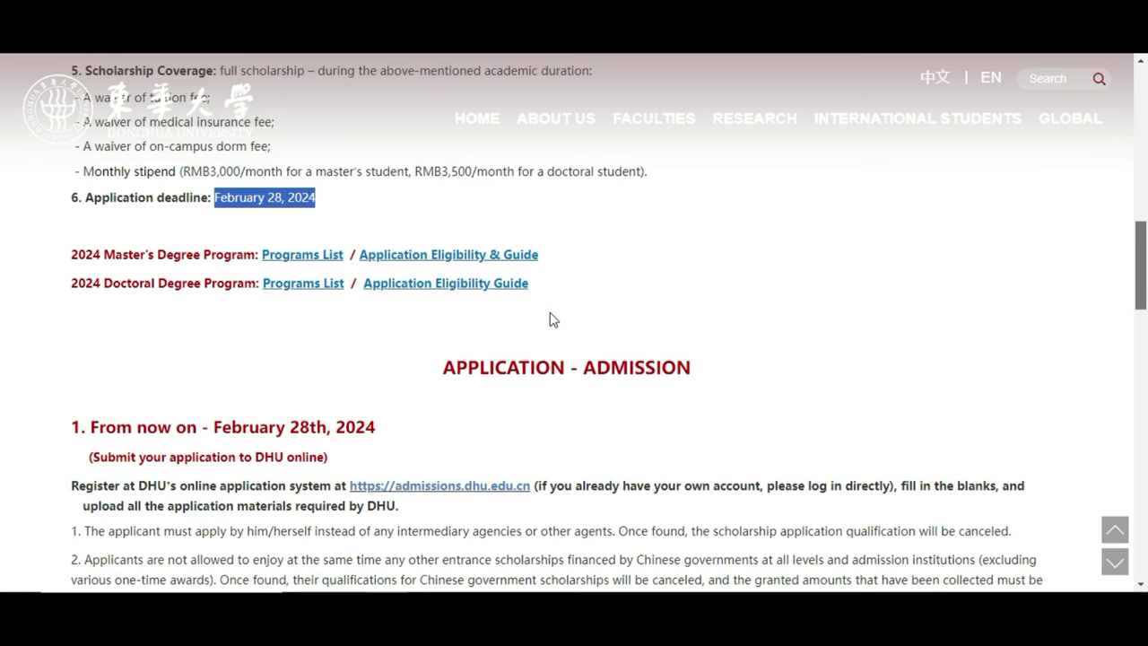
left_click(1141, 219)
left_click(1142, 232)
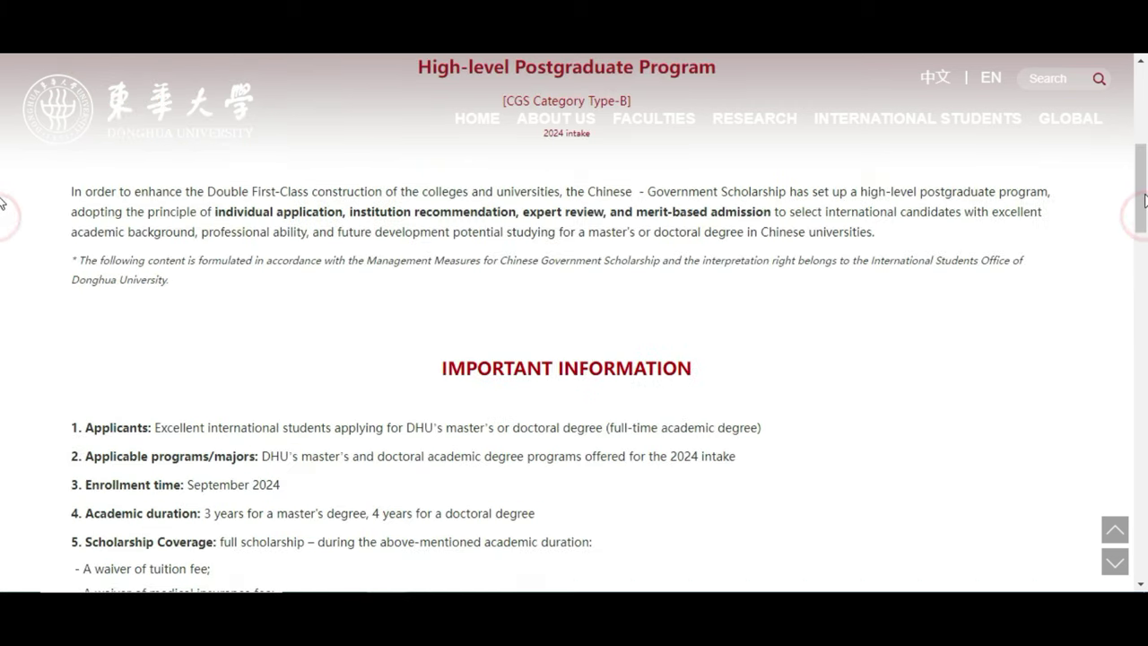
scroll(1146, 280, "down", 6)
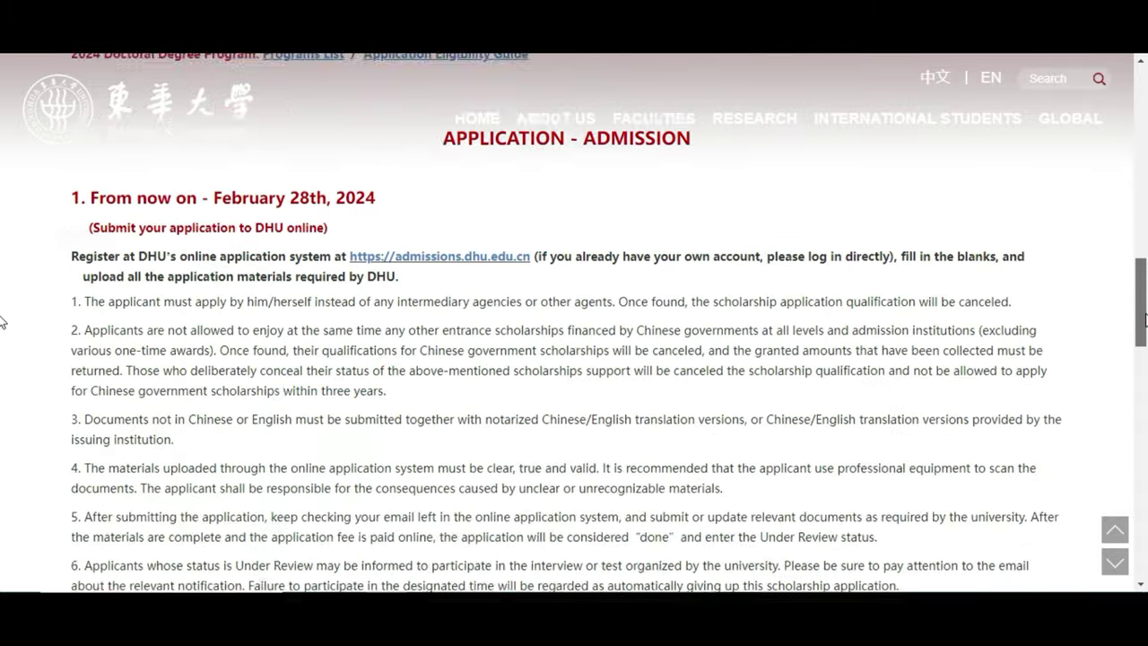
scroll(1146, 279, "up", 5)
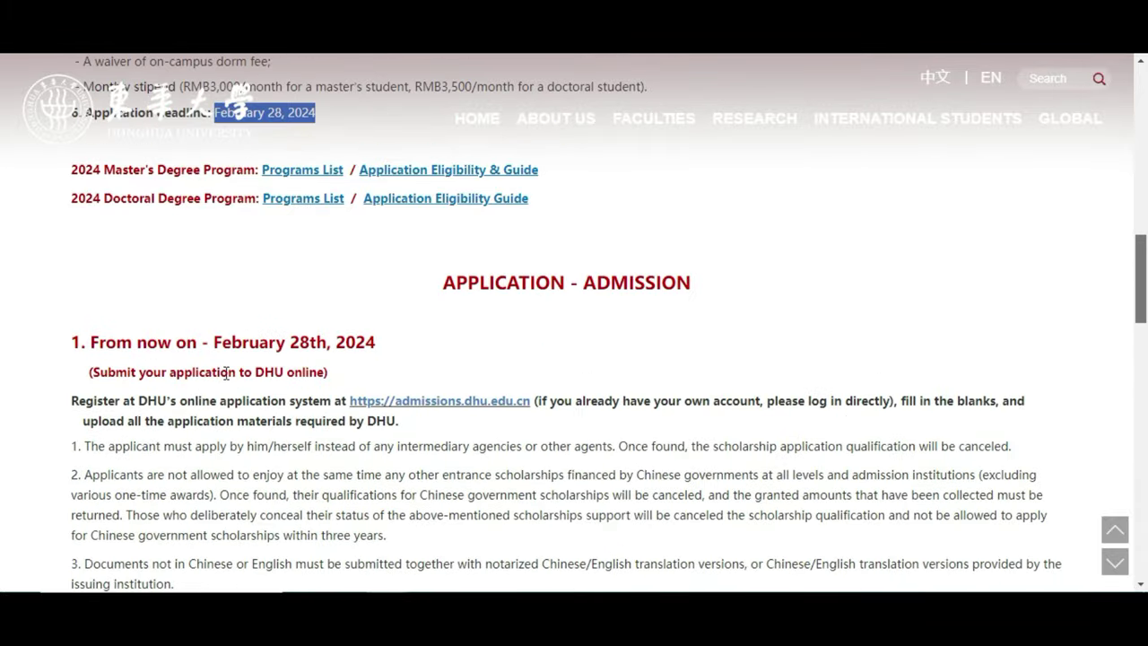
scroll(574, 368, "up", 1)
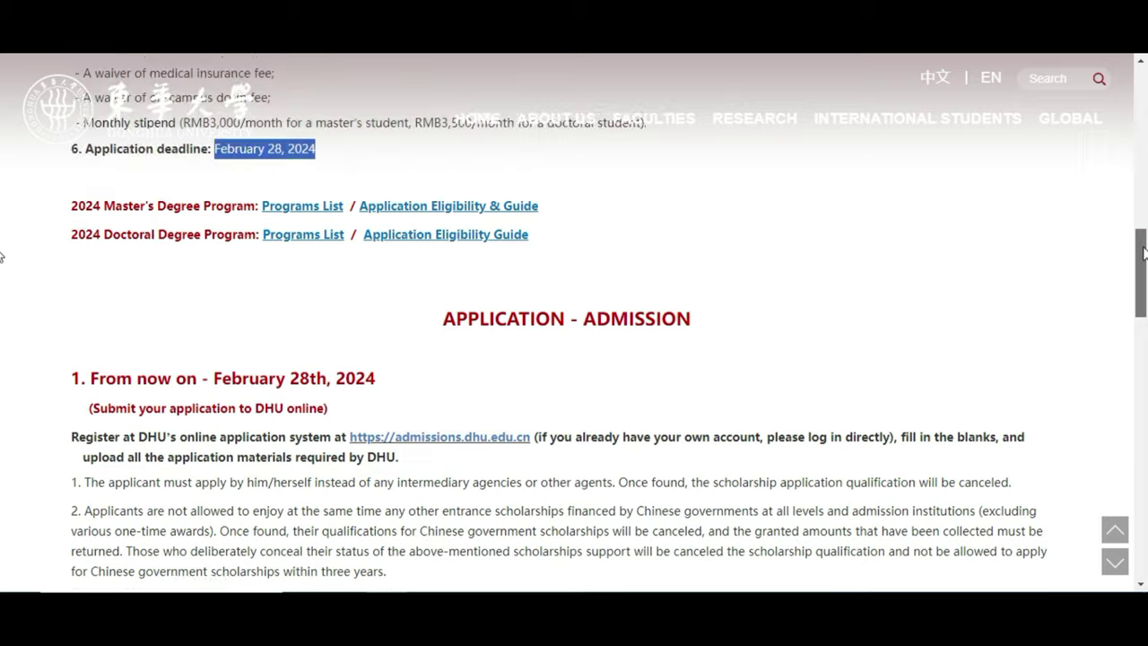
scroll(610, 381, "down", 1)
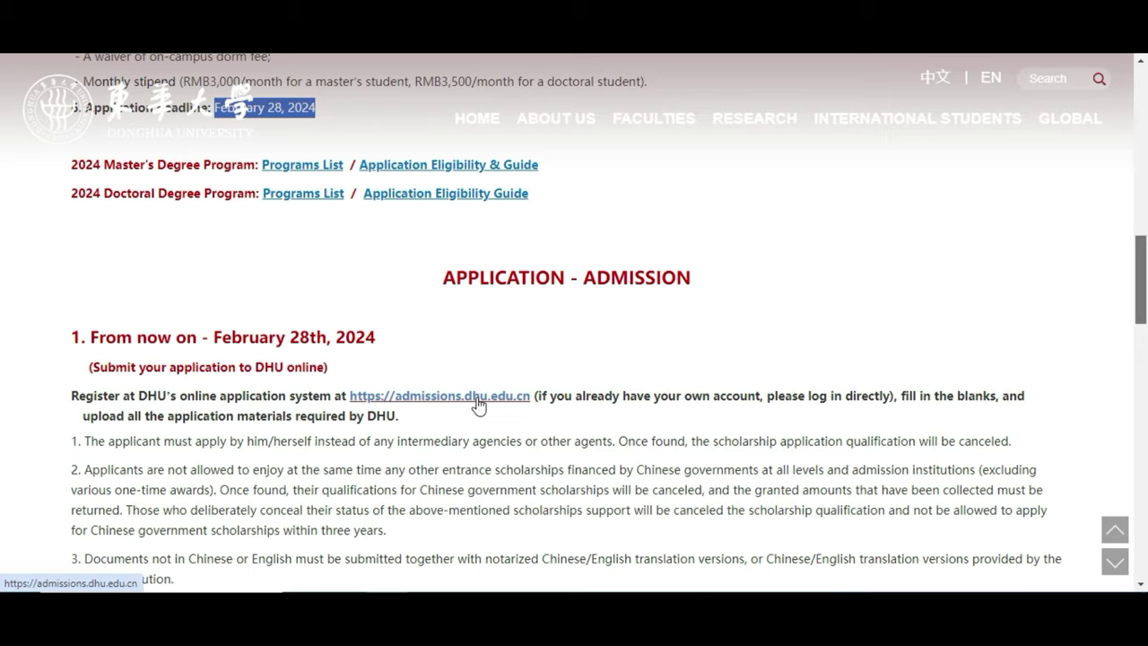
Register a new applicant account on admissions.dhu.edu.cn and dismiss the 'Registered successfully!' message.
left_click(476, 399)
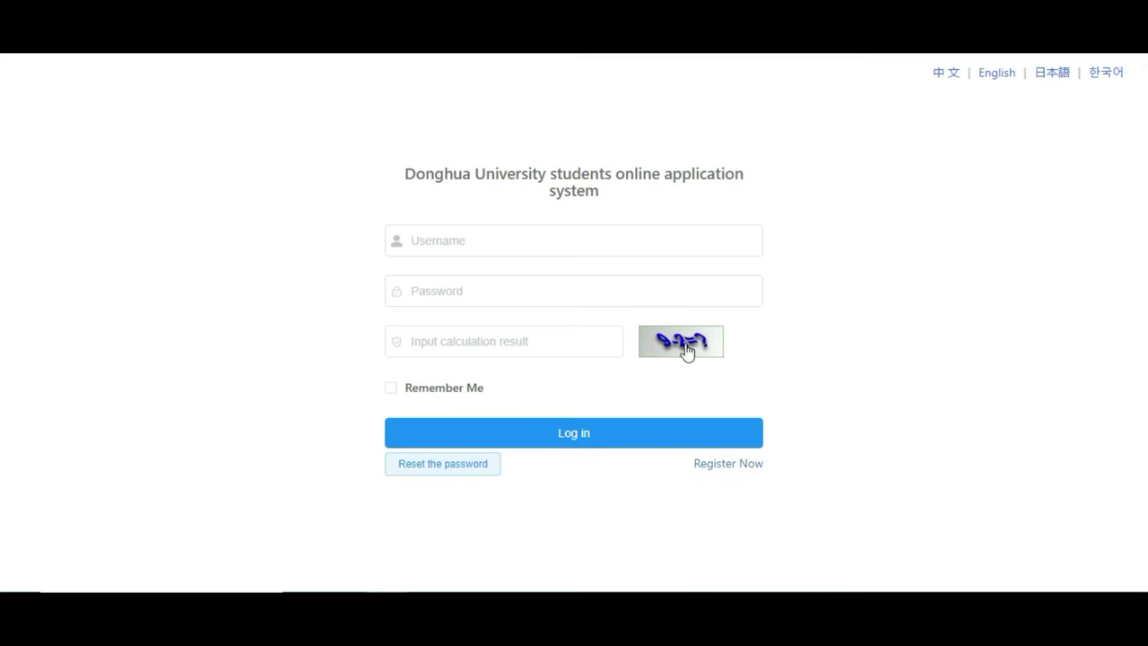
left_click(685, 346)
left_click(723, 466)
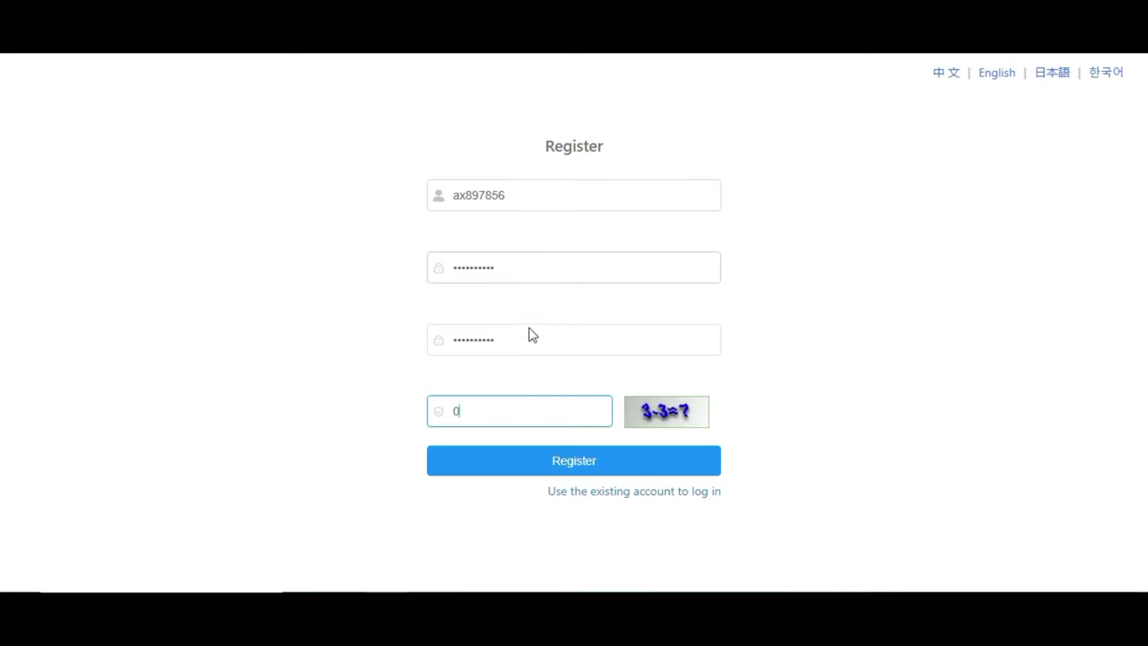
left_click(585, 461)
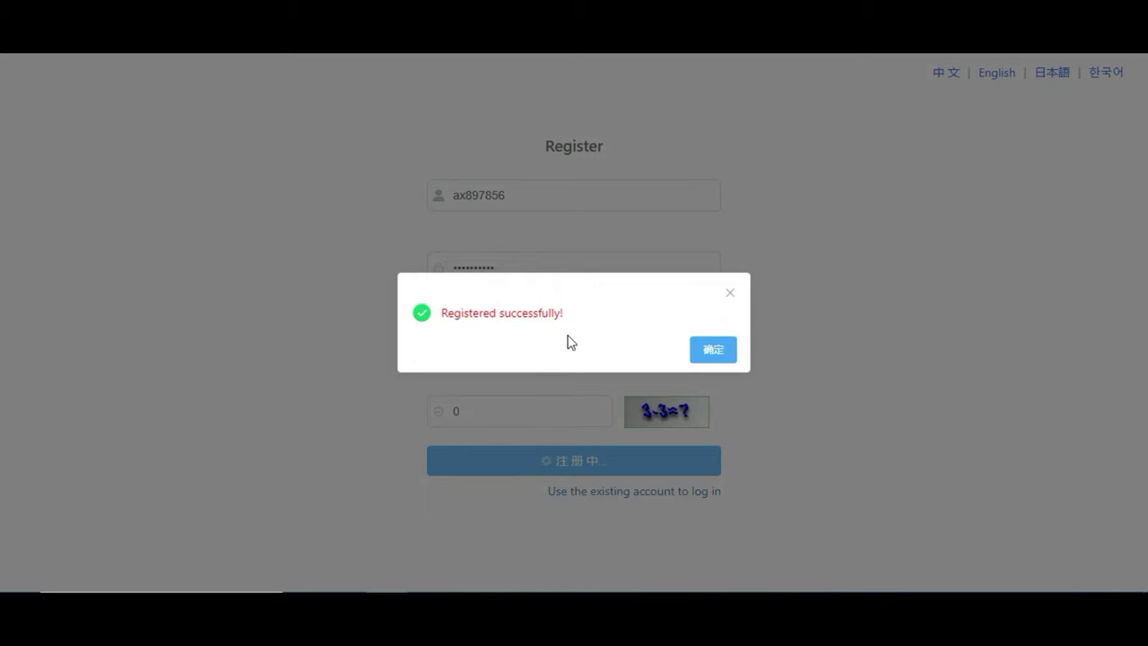
left_click(714, 351)
key("ctrl+c")
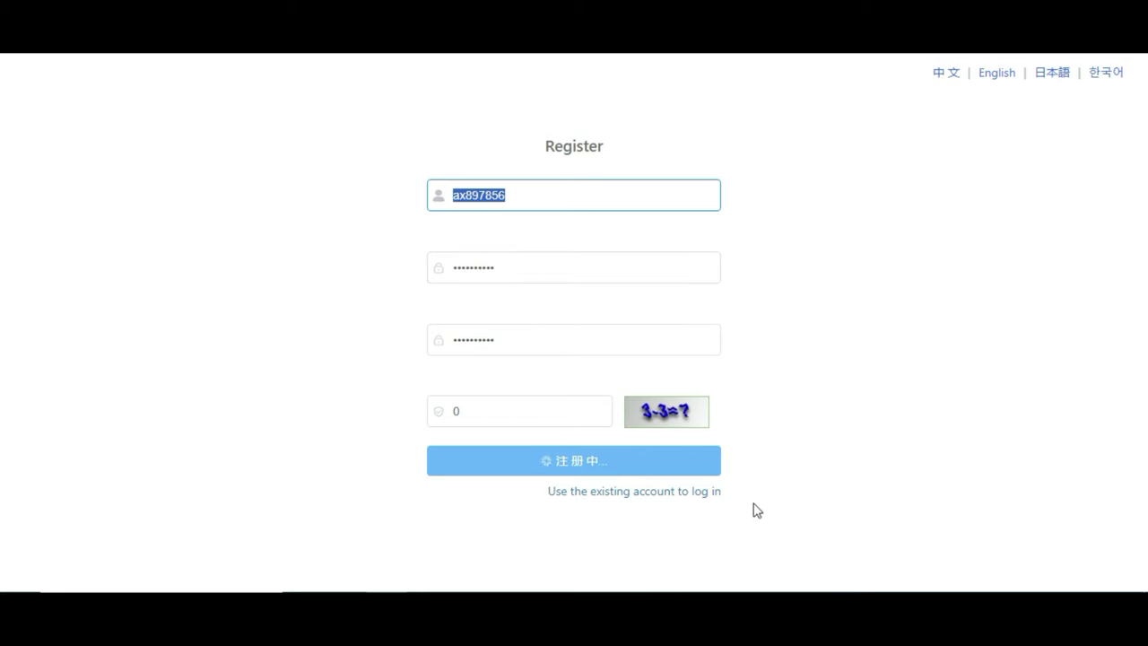
Log in with the new account's username, password and captcha answer, without saving the password.
left_click(662, 495)
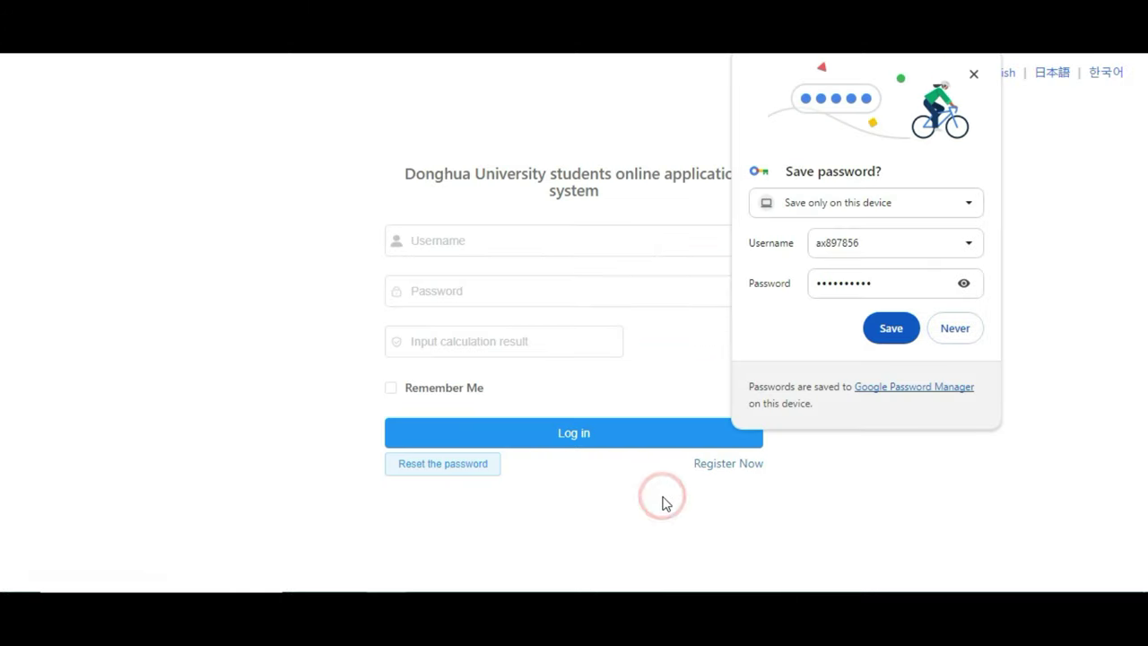
left_click(974, 73)
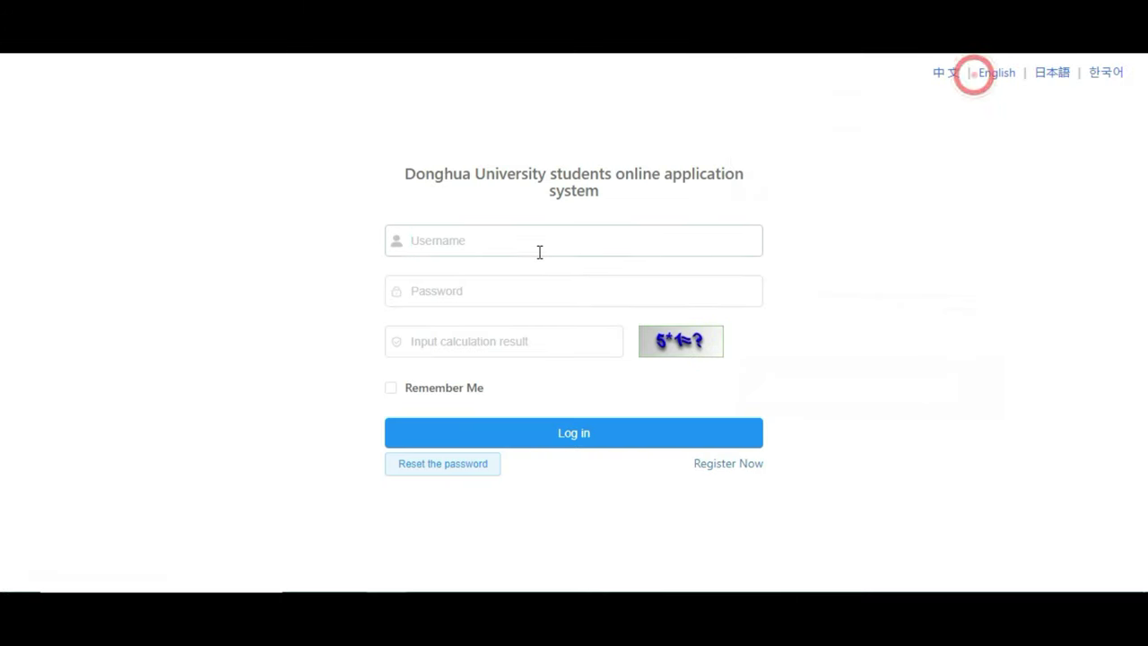
left_click(531, 249)
key("ctrl+v")
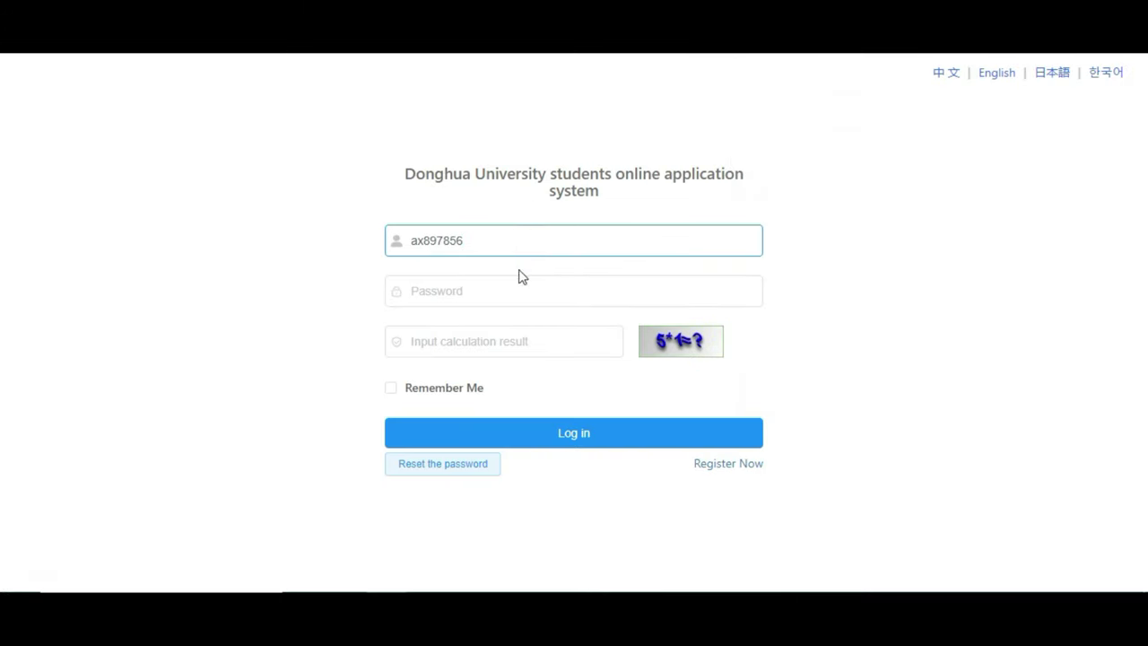
left_click(513, 287)
type("123")
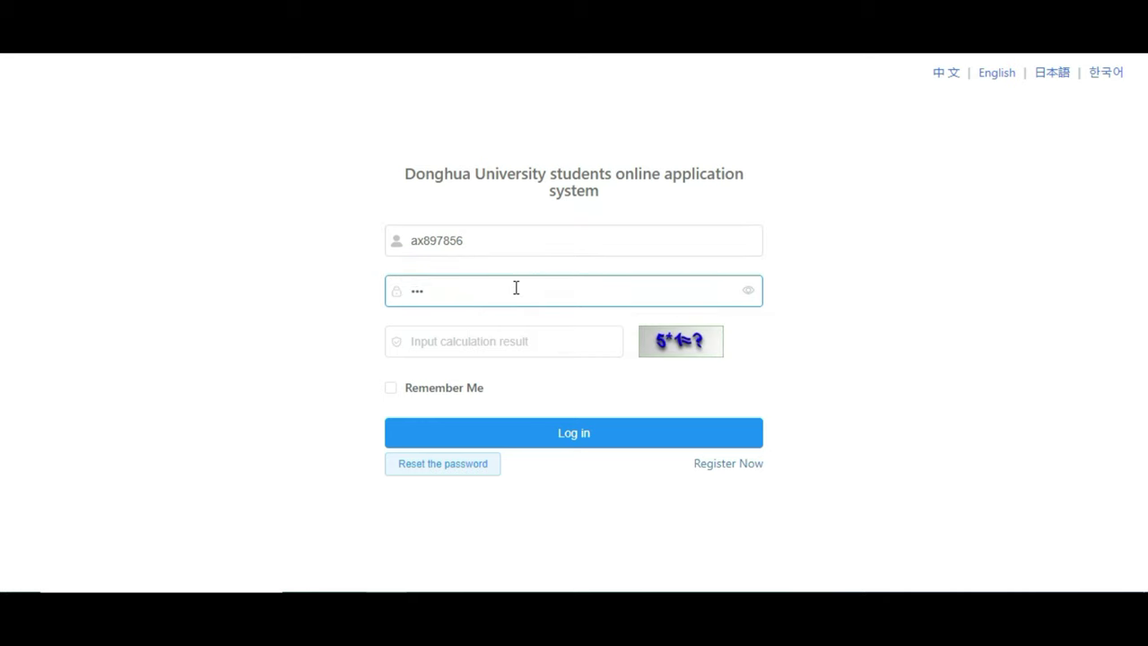
type("456789")
left_click(490, 345)
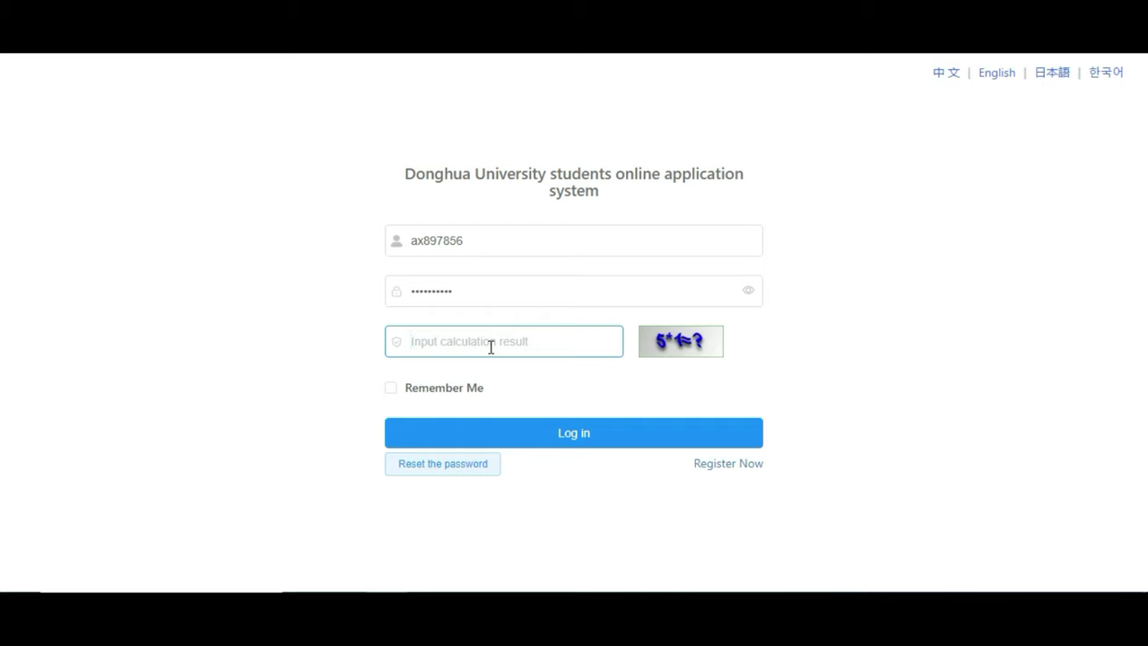
type("5")
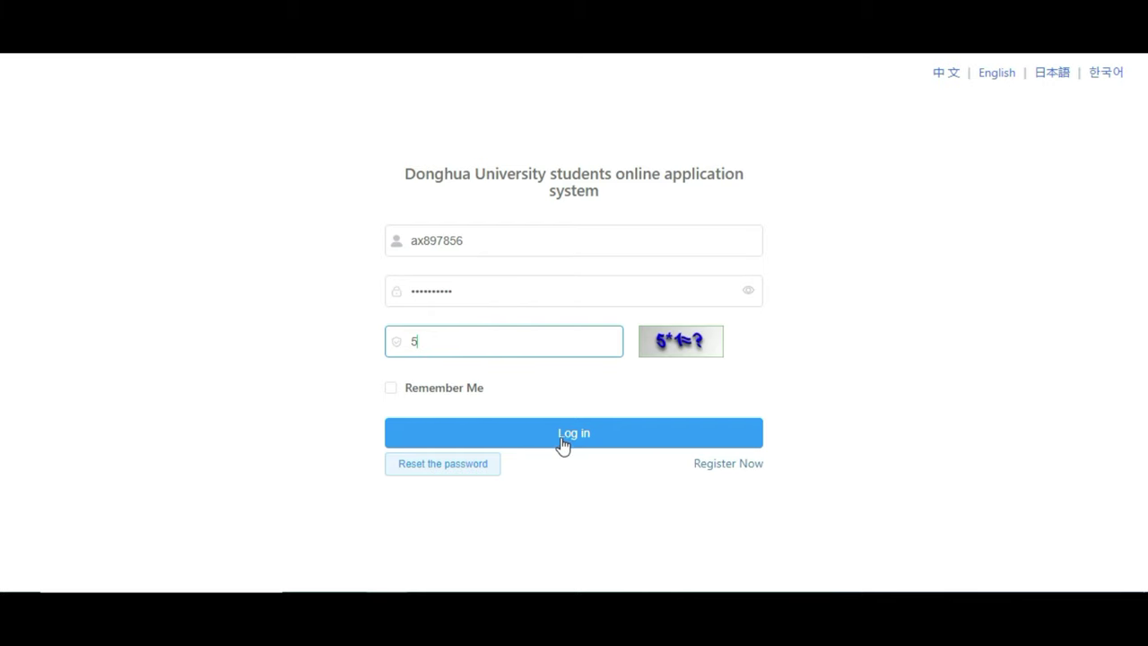
left_click(564, 443)
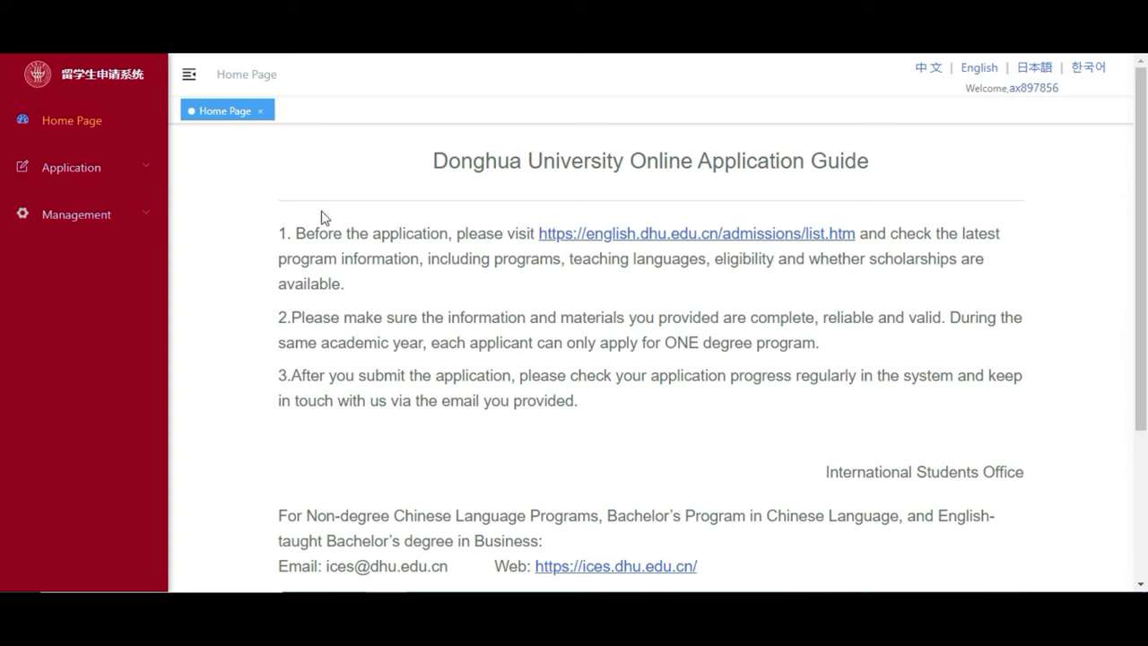
Open Application > Programs and choose the Master's Degree Programs card.
left_click(141, 173)
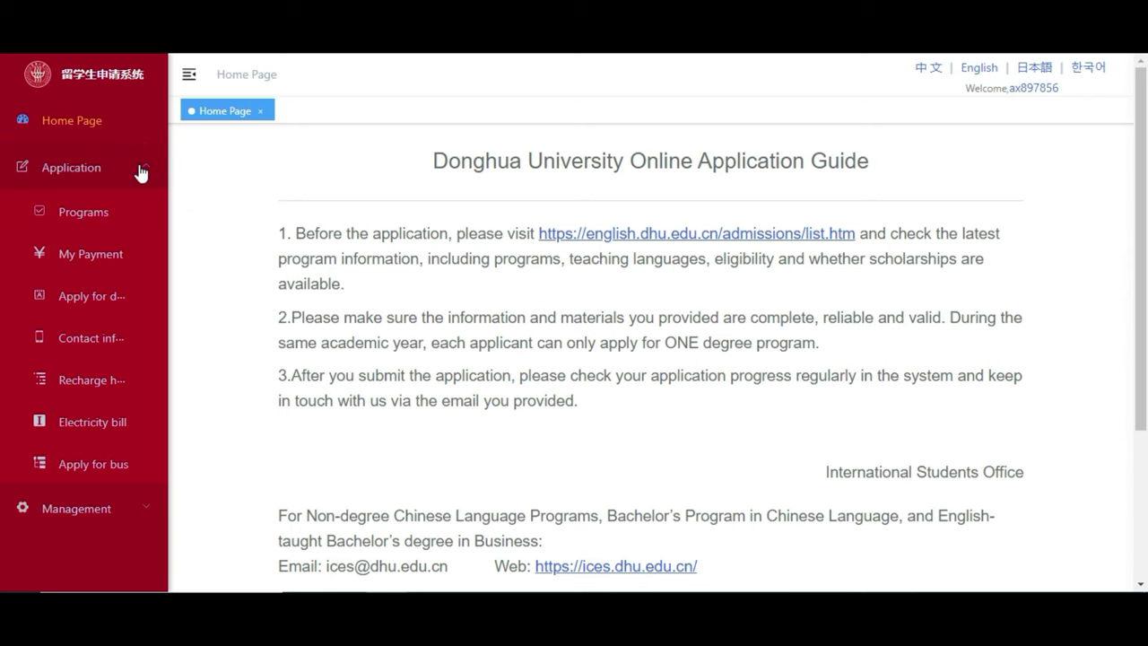
left_click(112, 223)
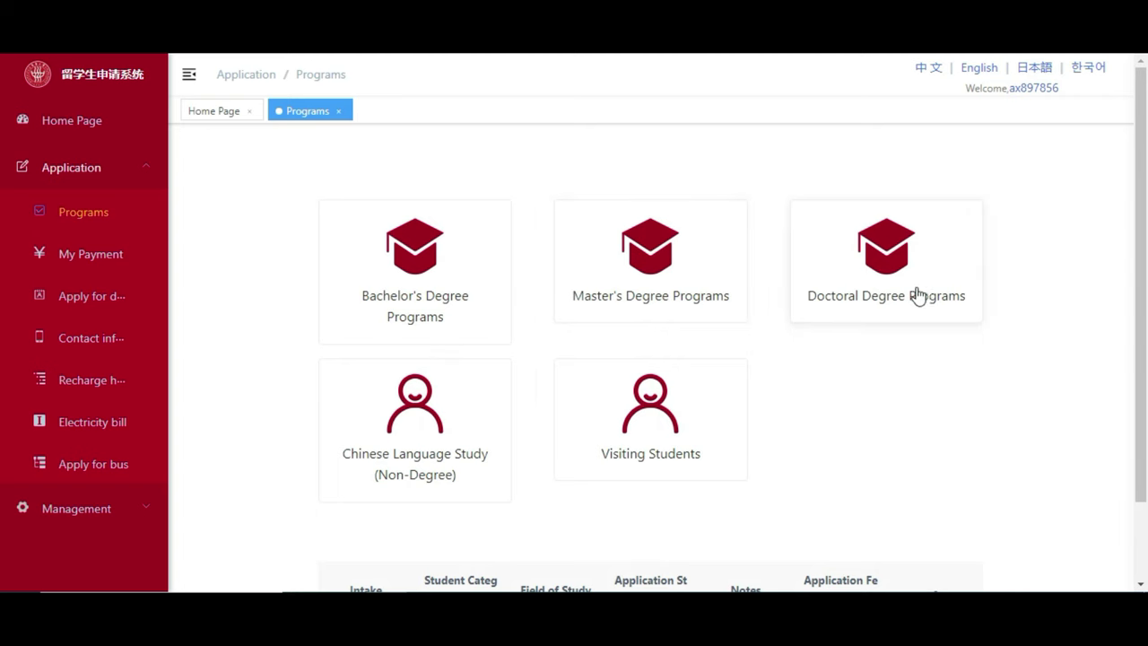
left_click_drag(1139, 264, 1144, 395)
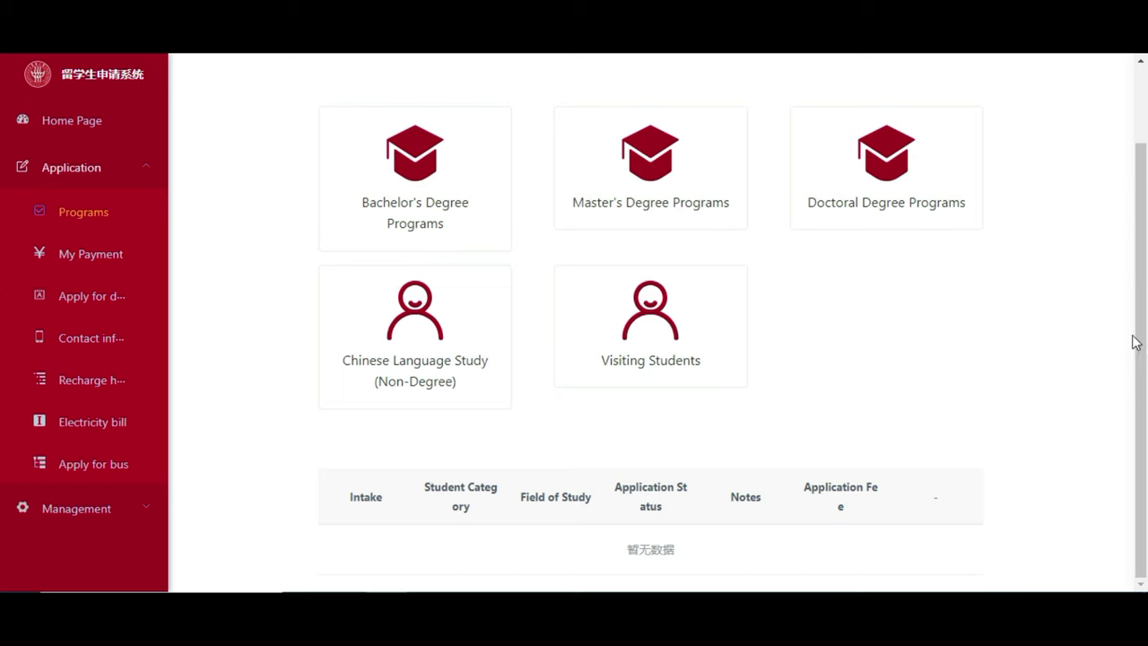
left_click_drag(1131, 336, 1134, 171)
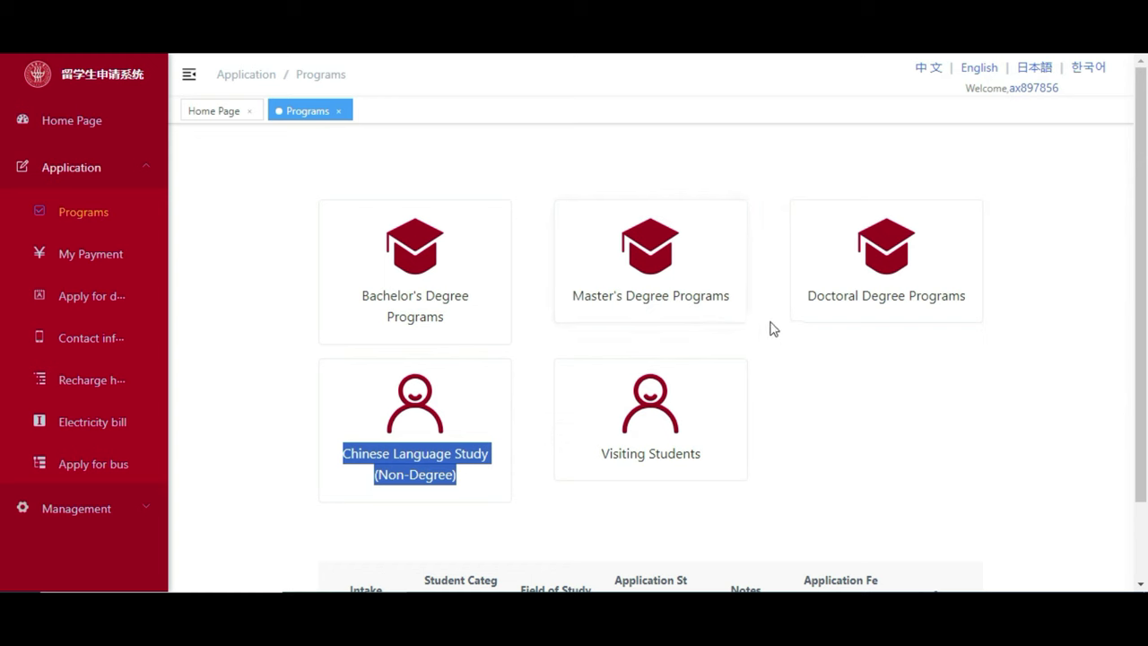
left_click(690, 283)
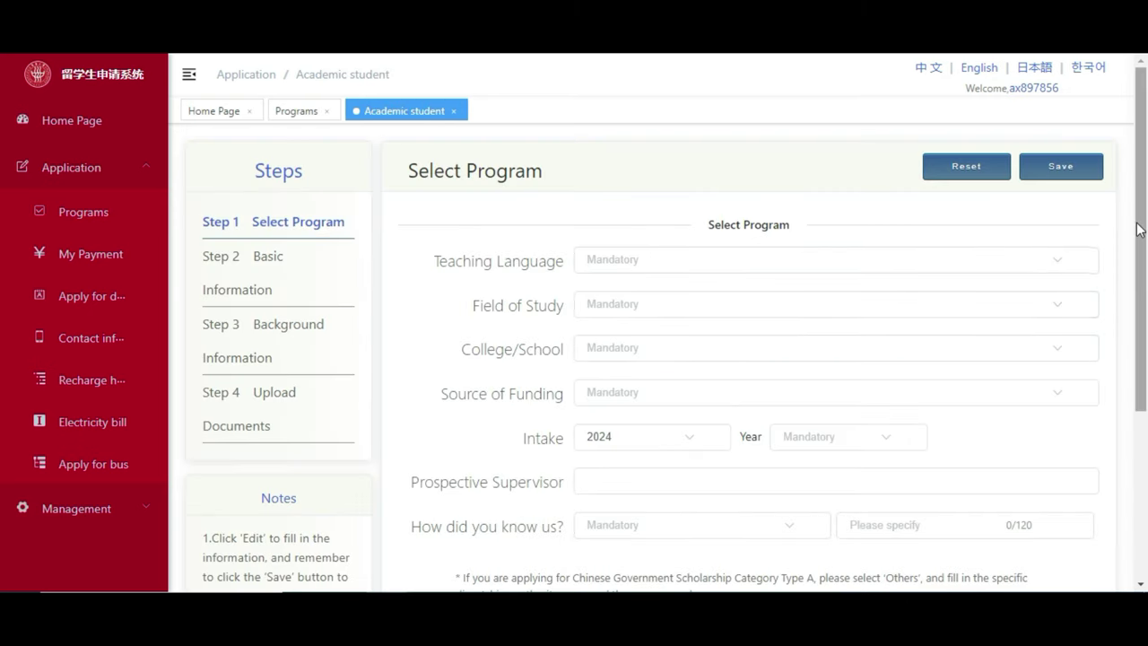
Review the Computer Science & Technology, CGS/SGS scholarship, 2024 intake selection and save Step 1.
scroll(1135, 220, "down", 3)
scroll(1135, 218, "up", 3)
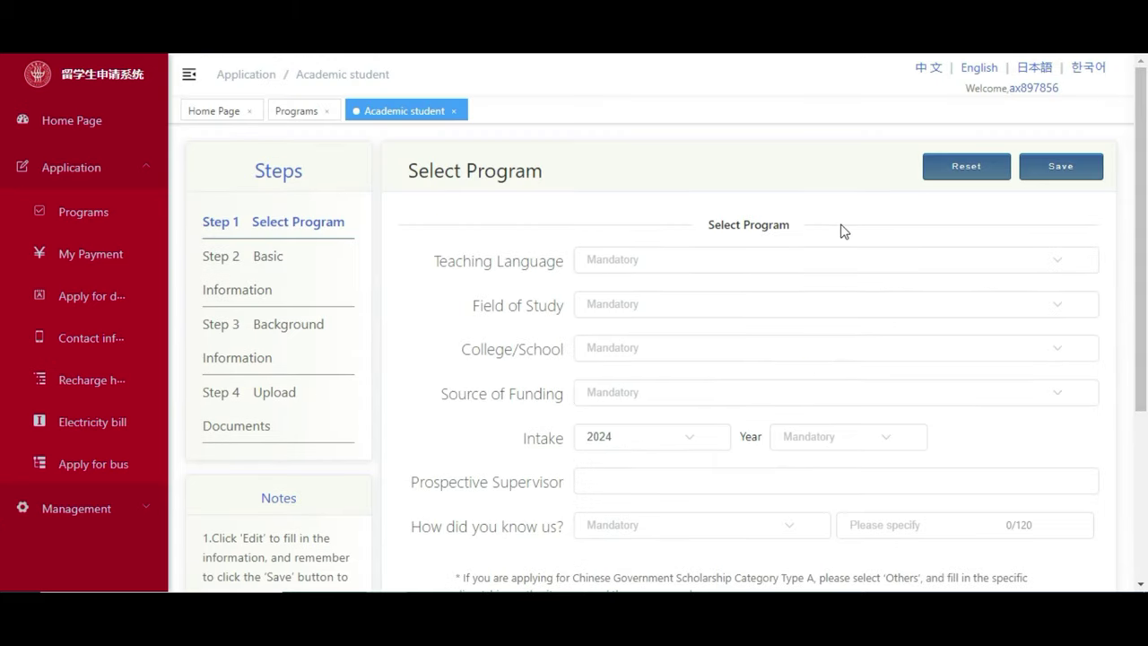
scroll(819, 207, "down", 1)
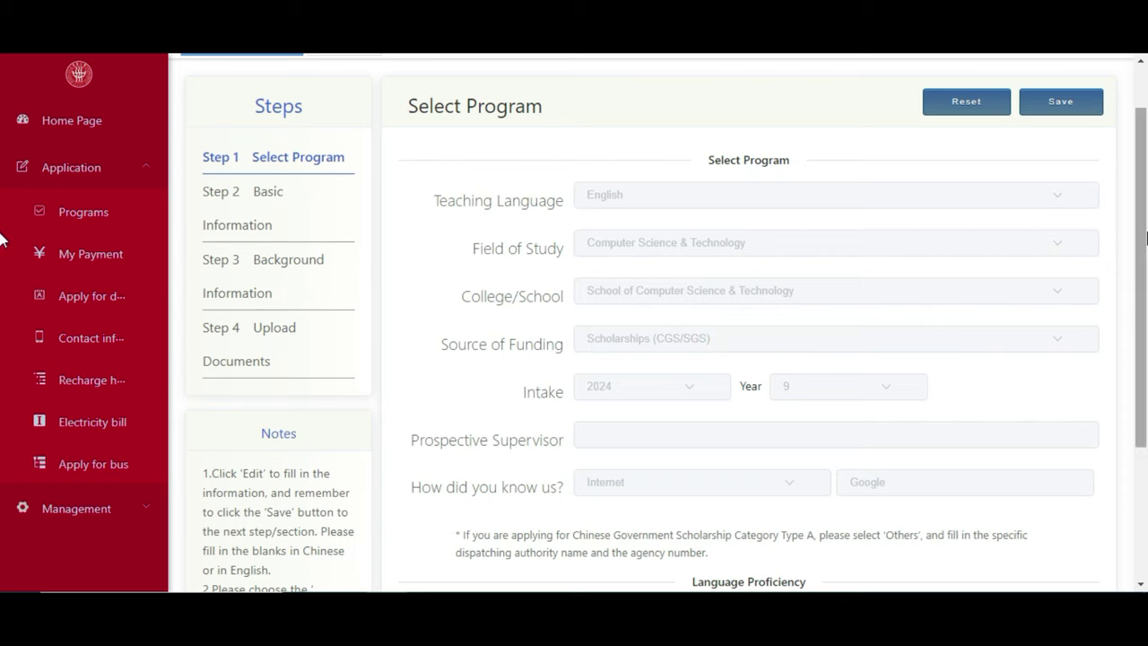
left_click_drag(1141, 229, 1140, 247)
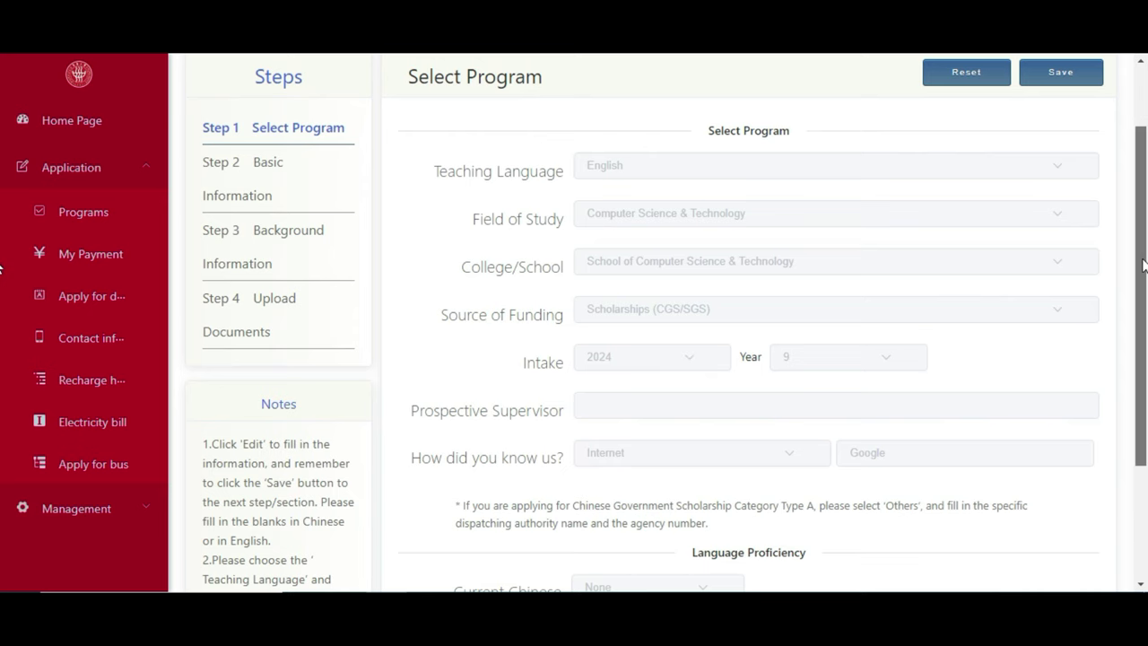
left_click_drag(1141, 224, 1141, 258)
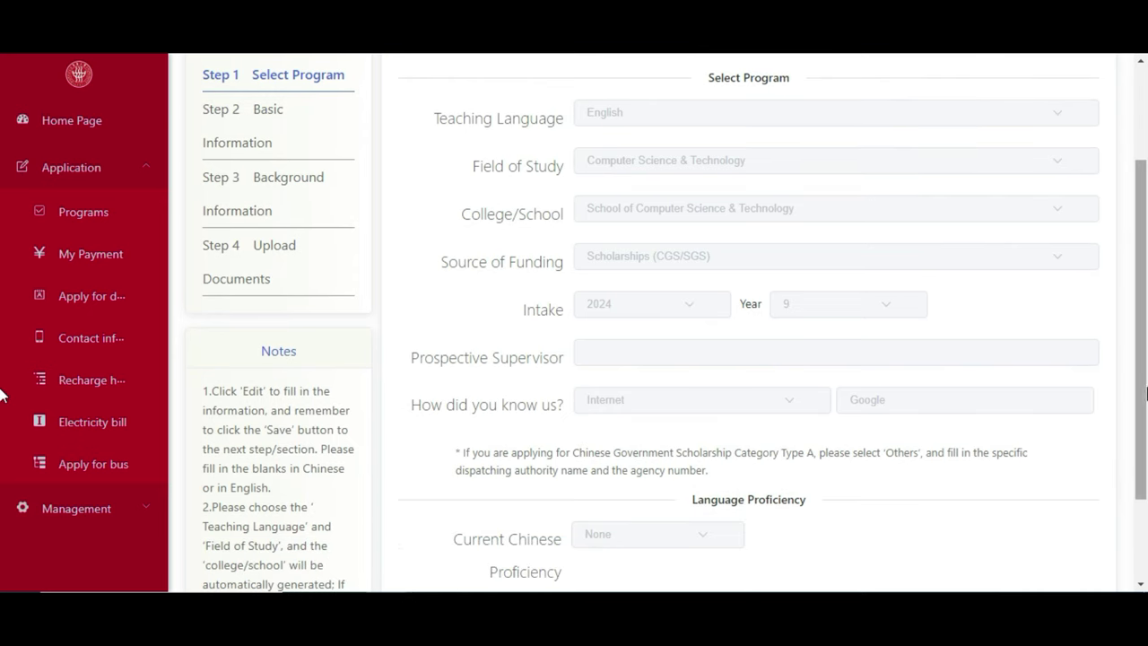
left_click_drag(1140, 387, 1141, 424)
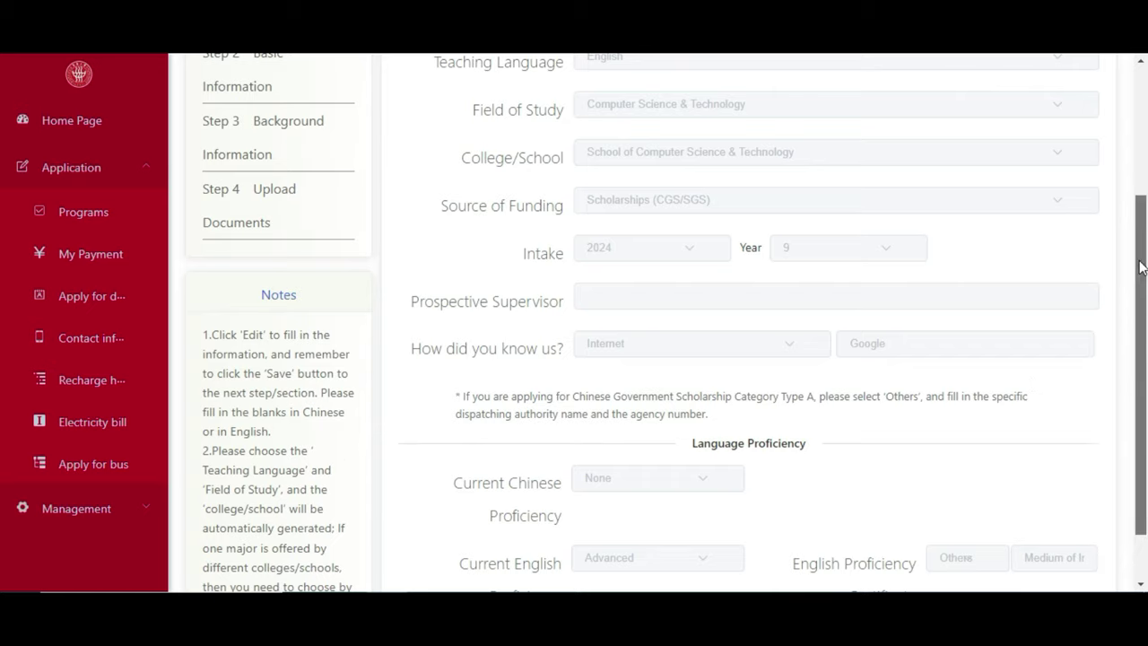
left_click_drag(1140, 221, 1141, 260)
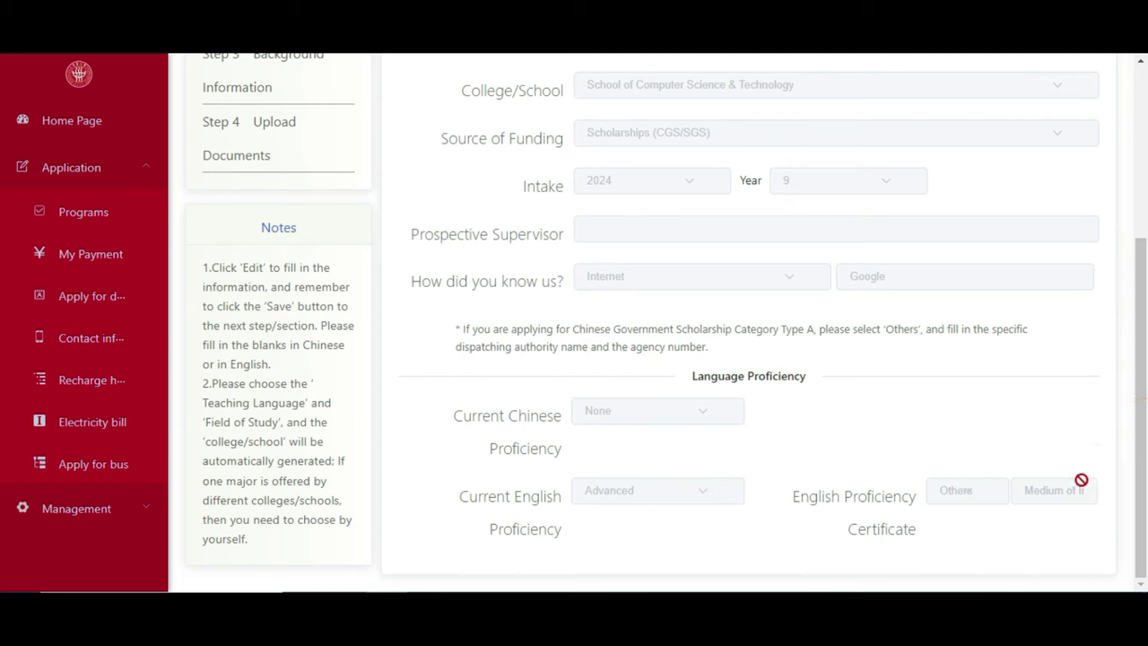
left_click_drag(1146, 408, 1145, 133)
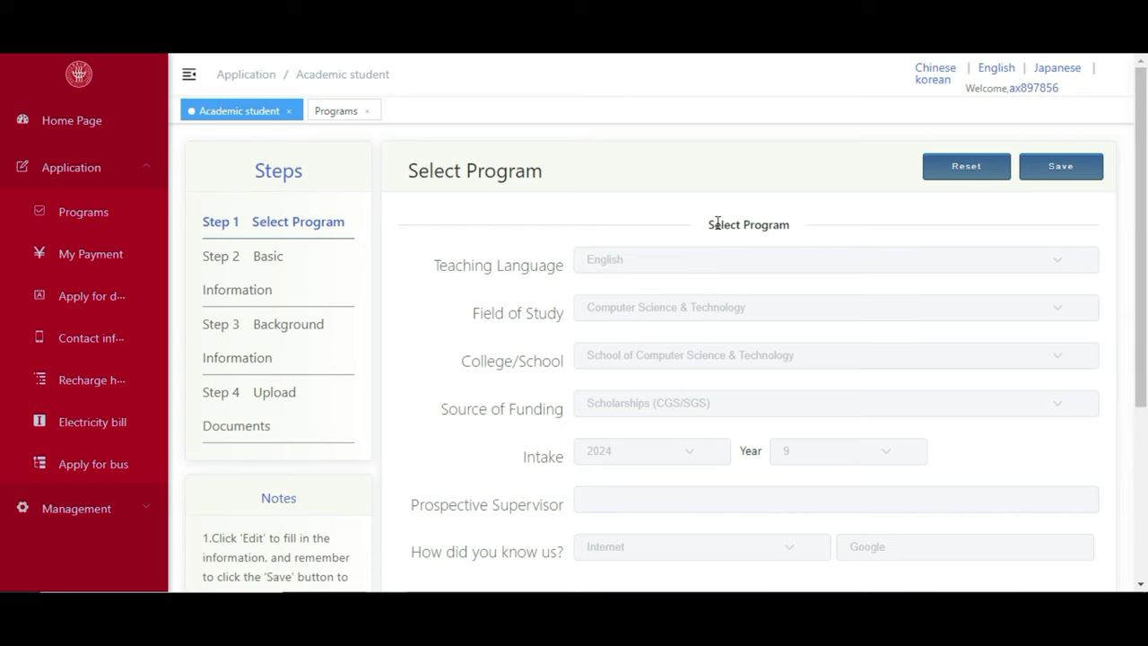
left_click(298, 261)
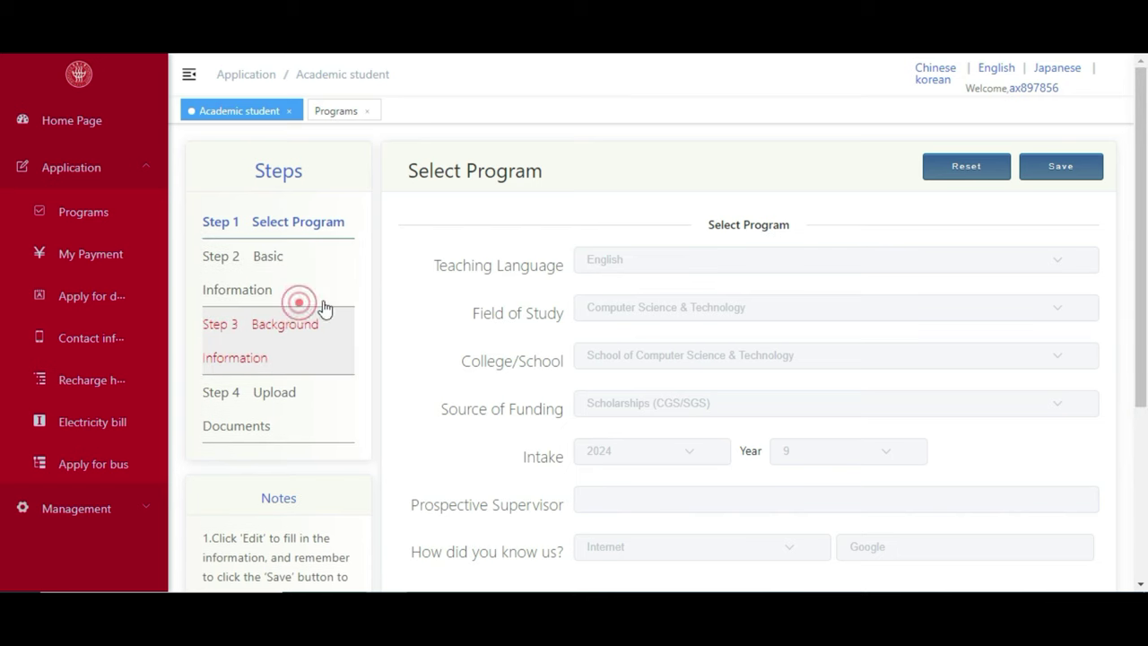
left_click(1072, 171)
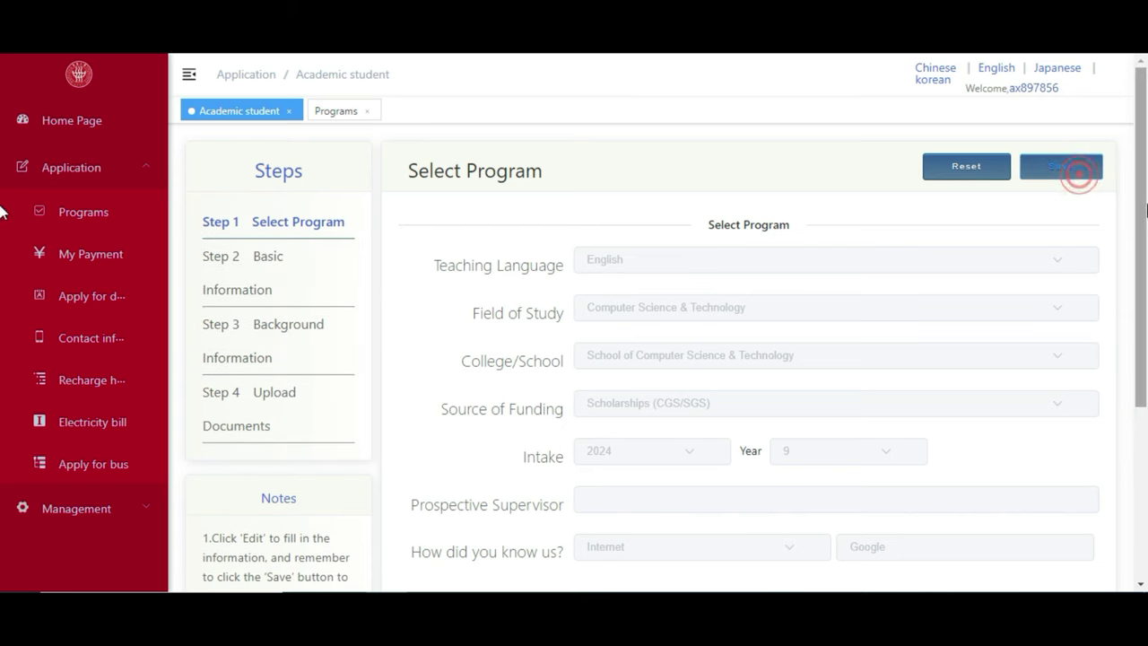
scroll(1139, 192, "down", 4)
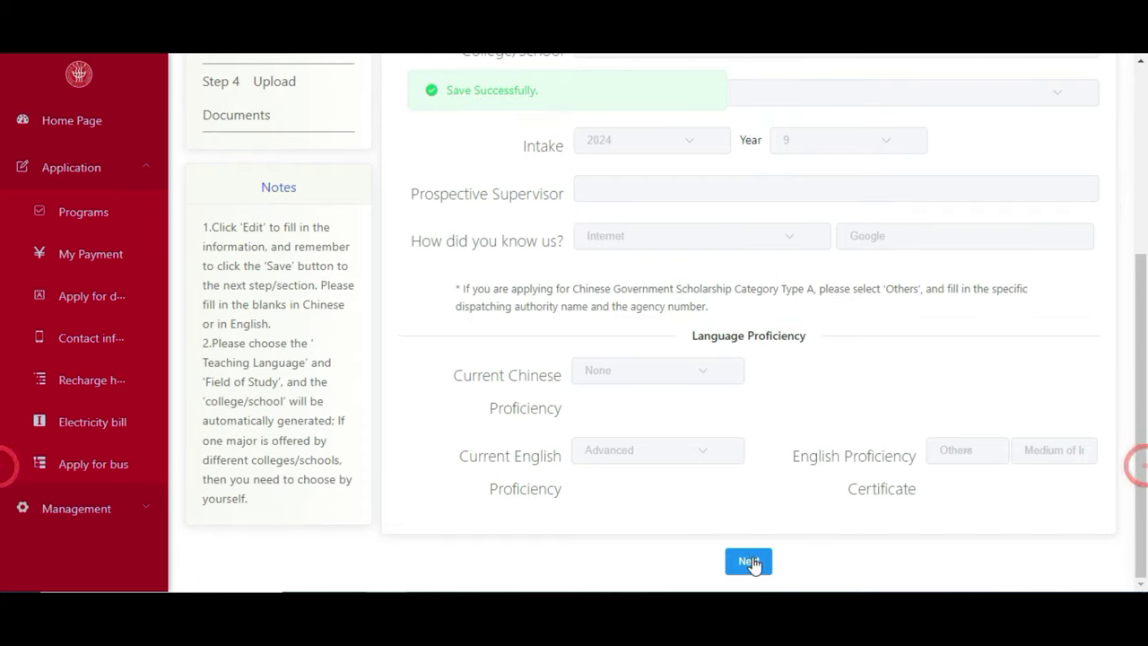
Advance to Step 2 Basic Information and review the passport details, degree, occupation and hobbies.
left_click(752, 562)
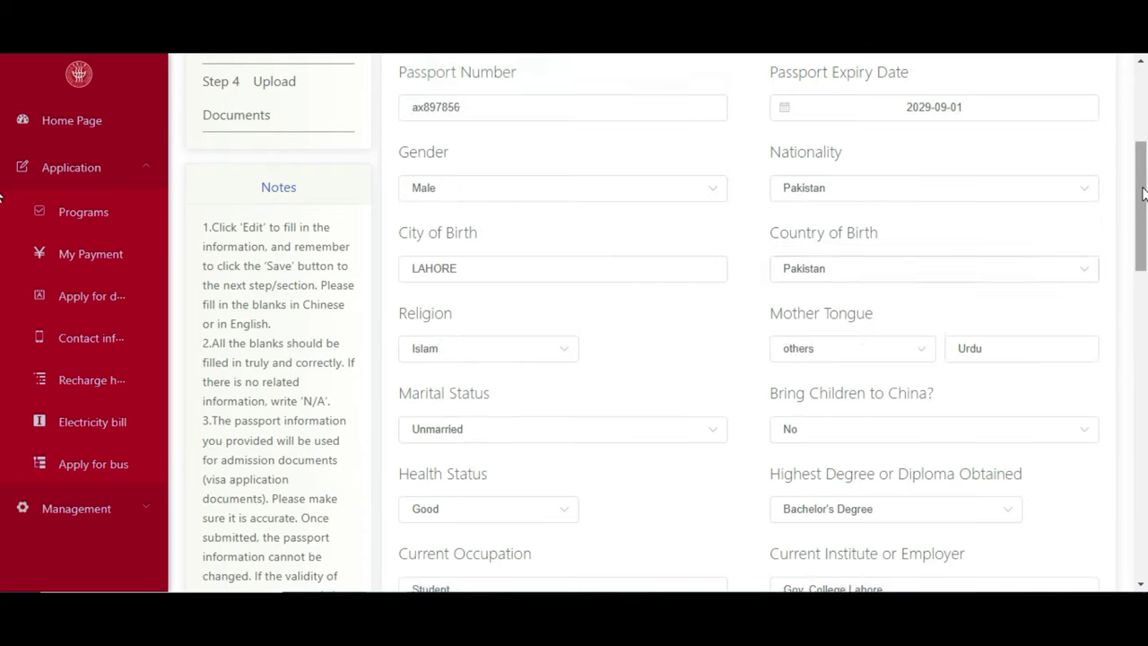
left_click_drag(1138, 208, 1146, 82)
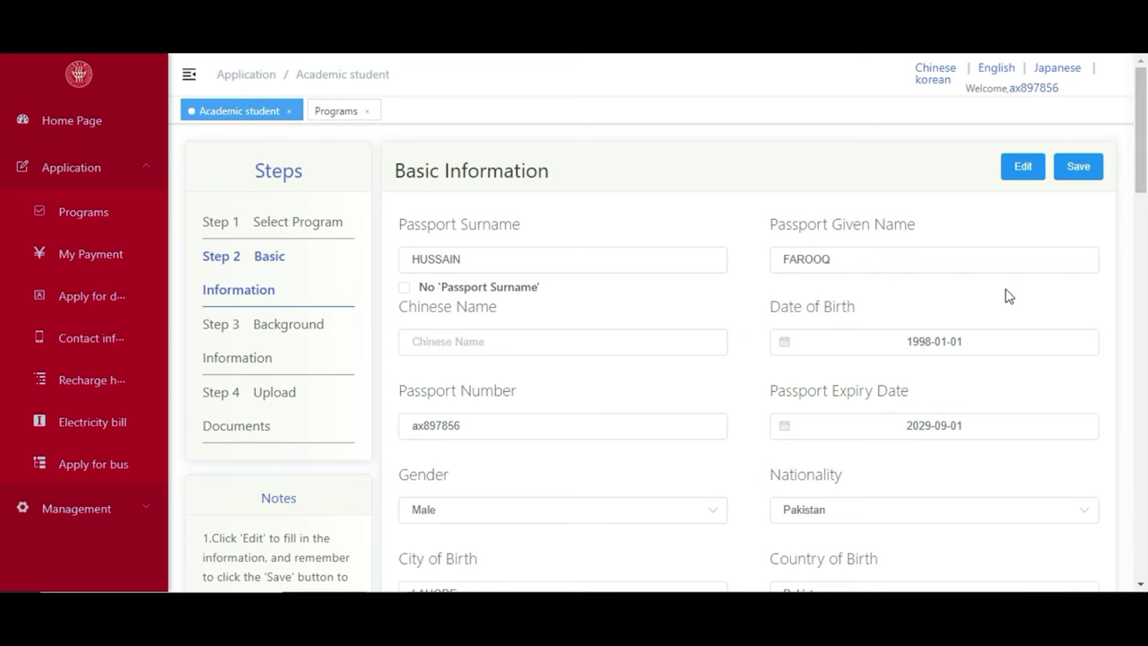
mouse_move(1143, 187)
left_mouse_down()
mouse_move(1144, 214)
mouse_move(1143, 195)
left_mouse_up()
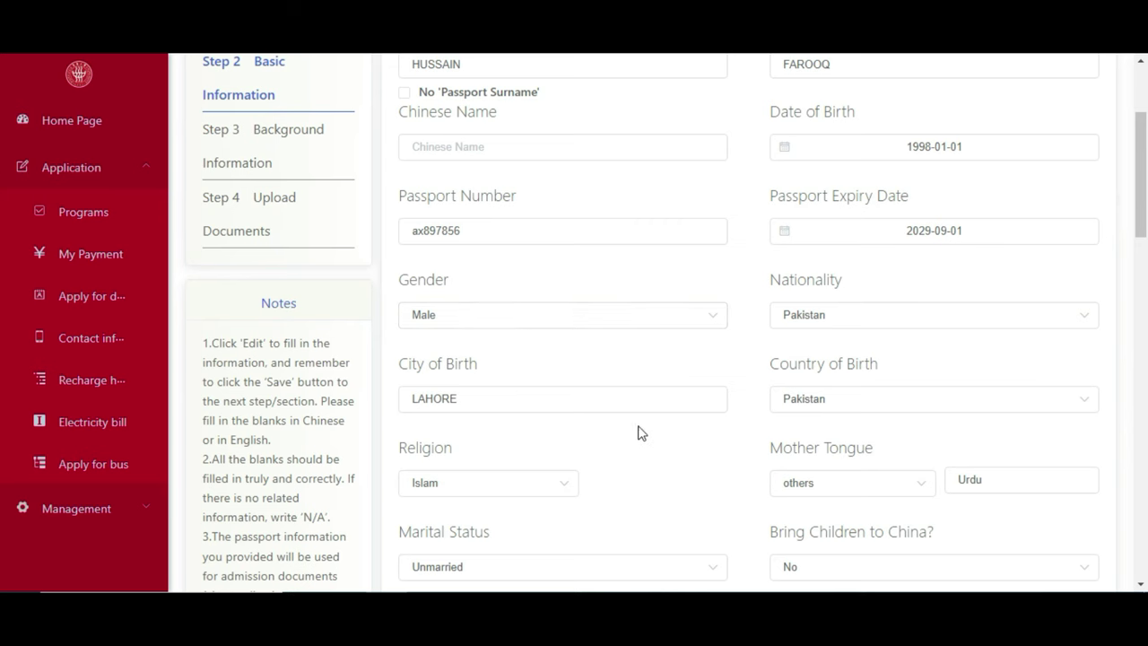
scroll(2, 251, "down", 1)
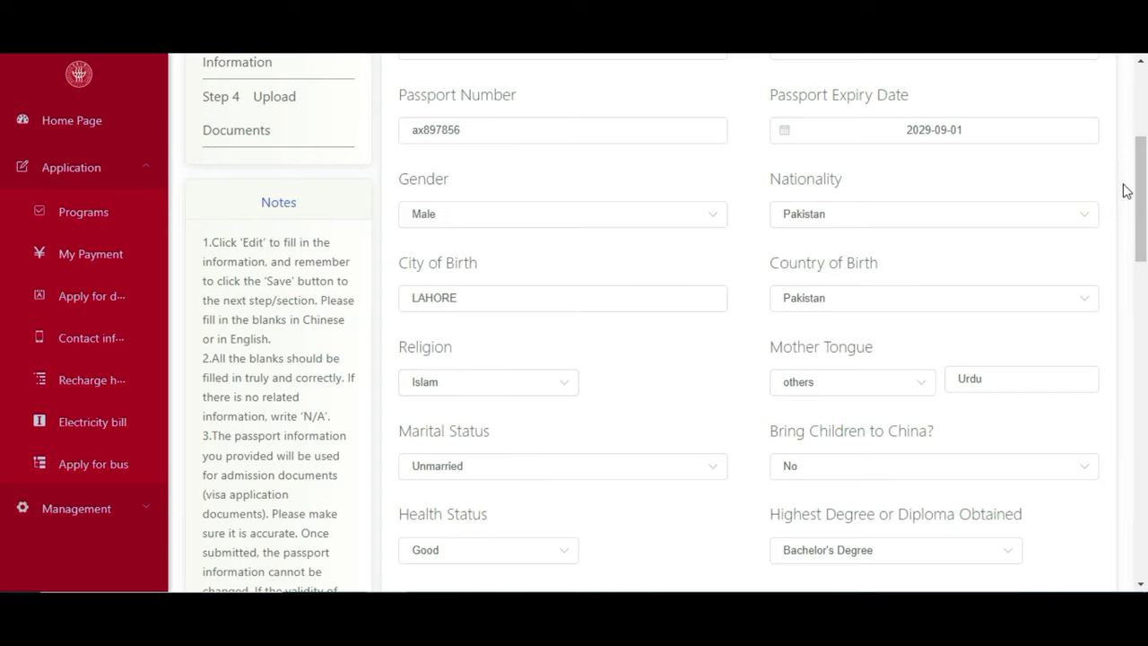
left_click_drag(1140, 184, 1140, 216)
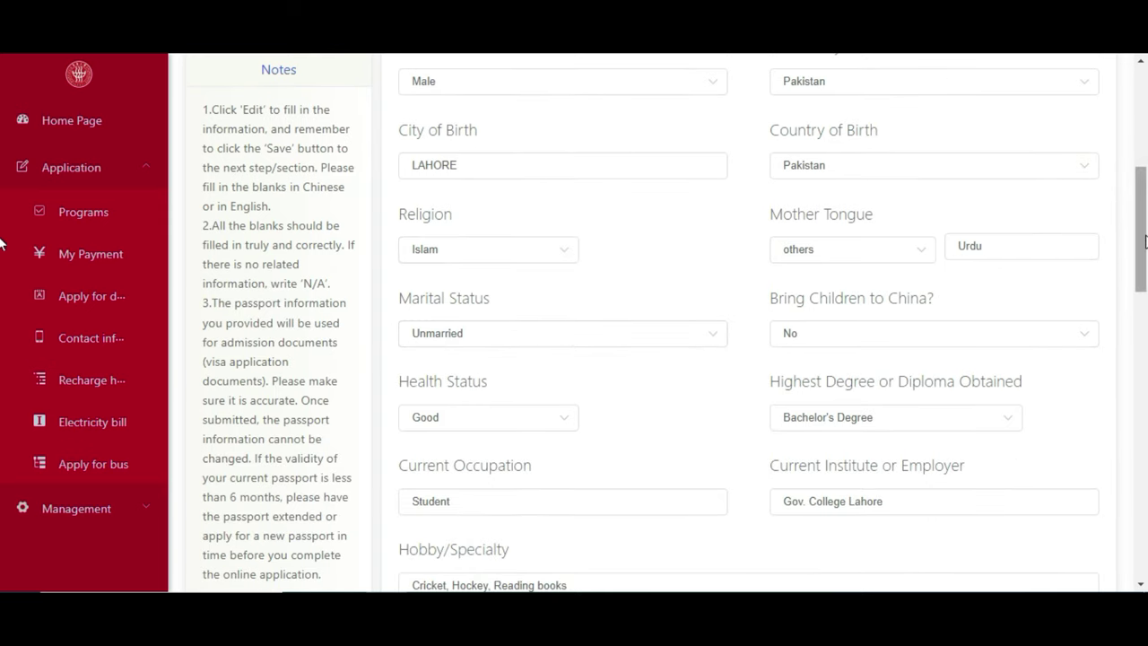
left_click_drag(1140, 214, 1140, 237)
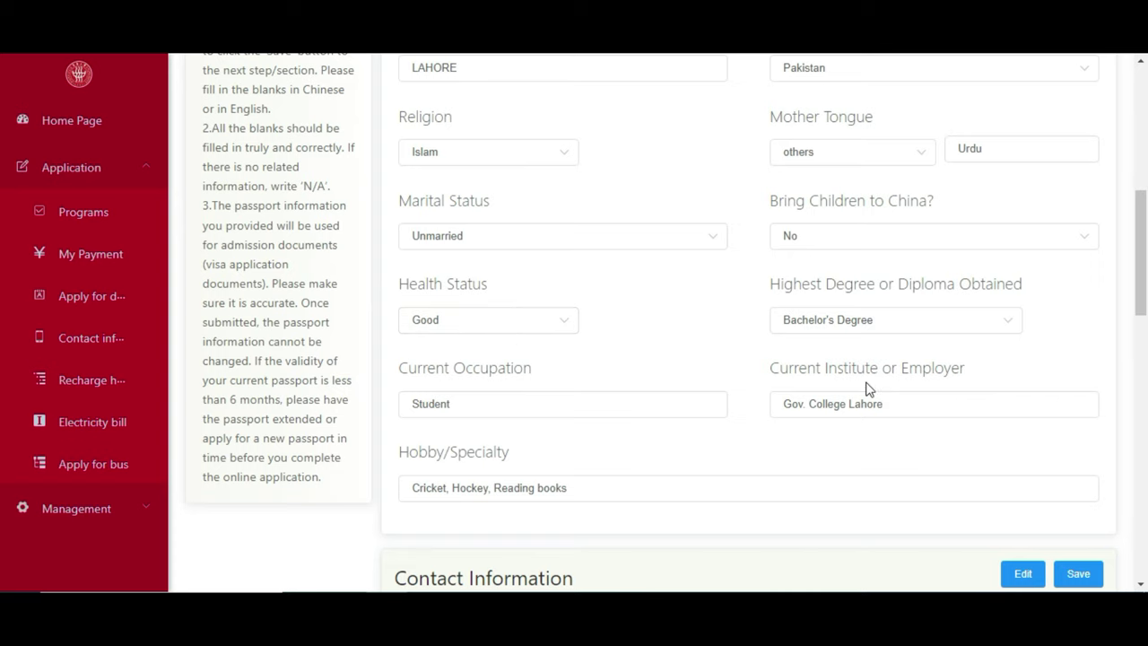
left_click_drag(1140, 216, 1140, 229)
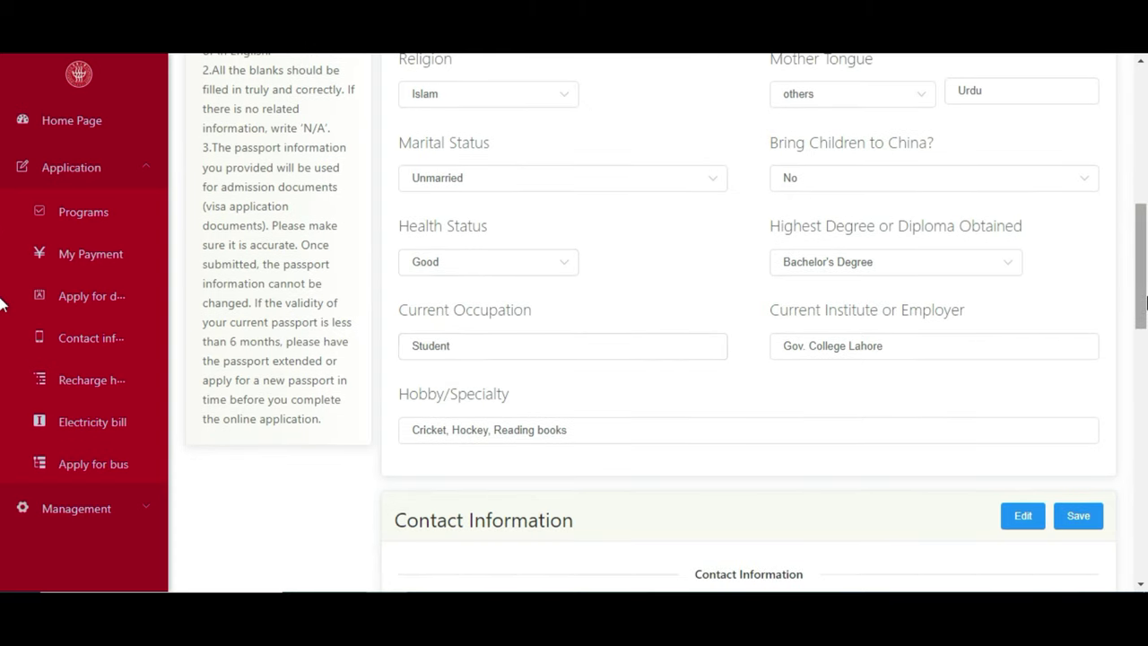
scroll(811, 302, "down", 1)
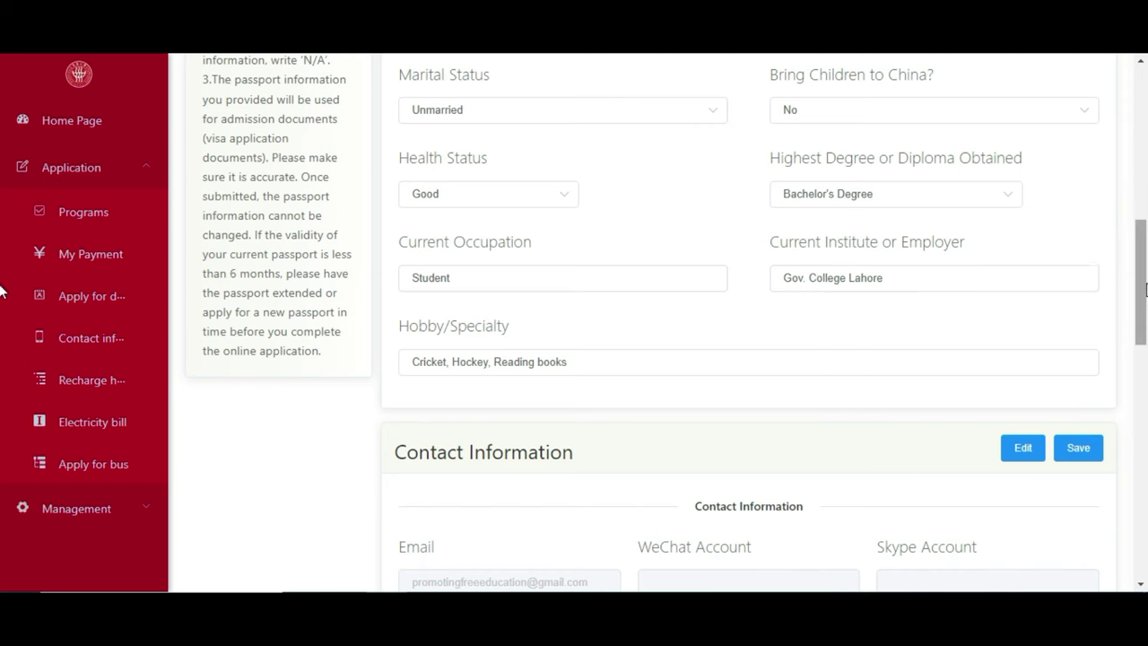
scroll(1146, 287, "down", 1)
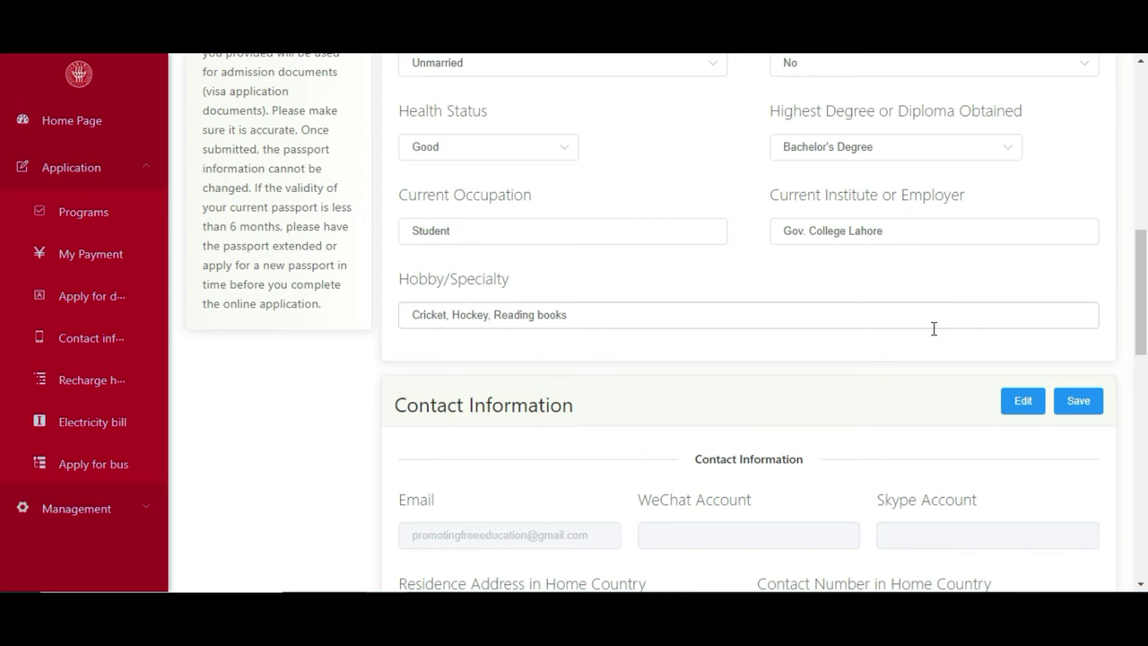
left_click_drag(1142, 322, 1145, 381)
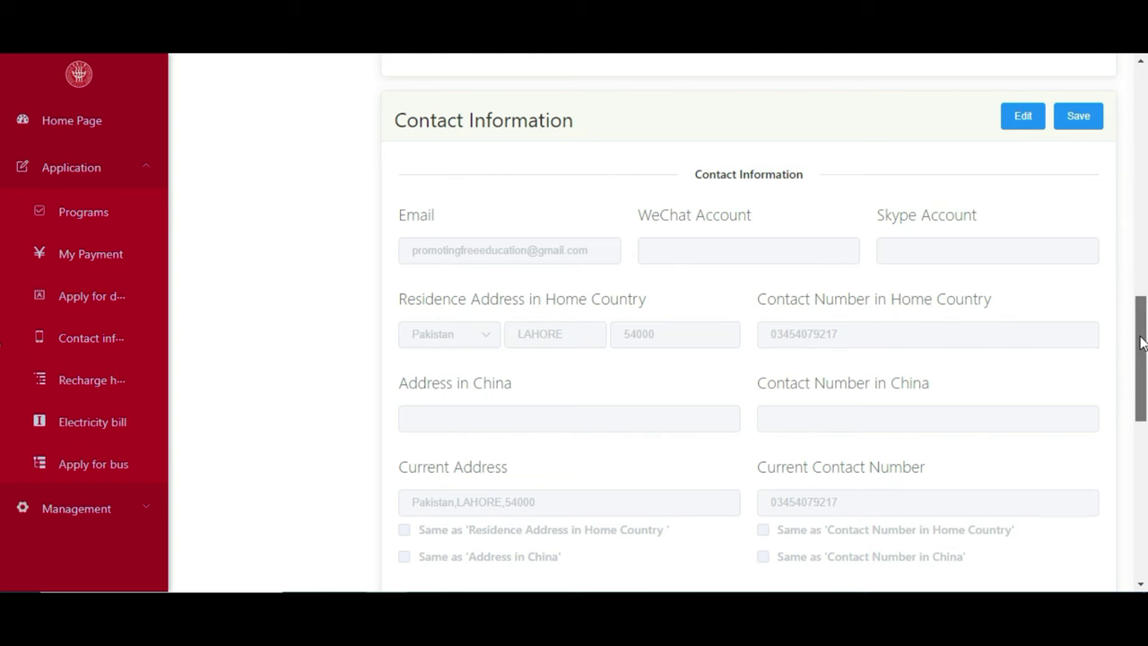
scroll(1139, 332, "down", 1)
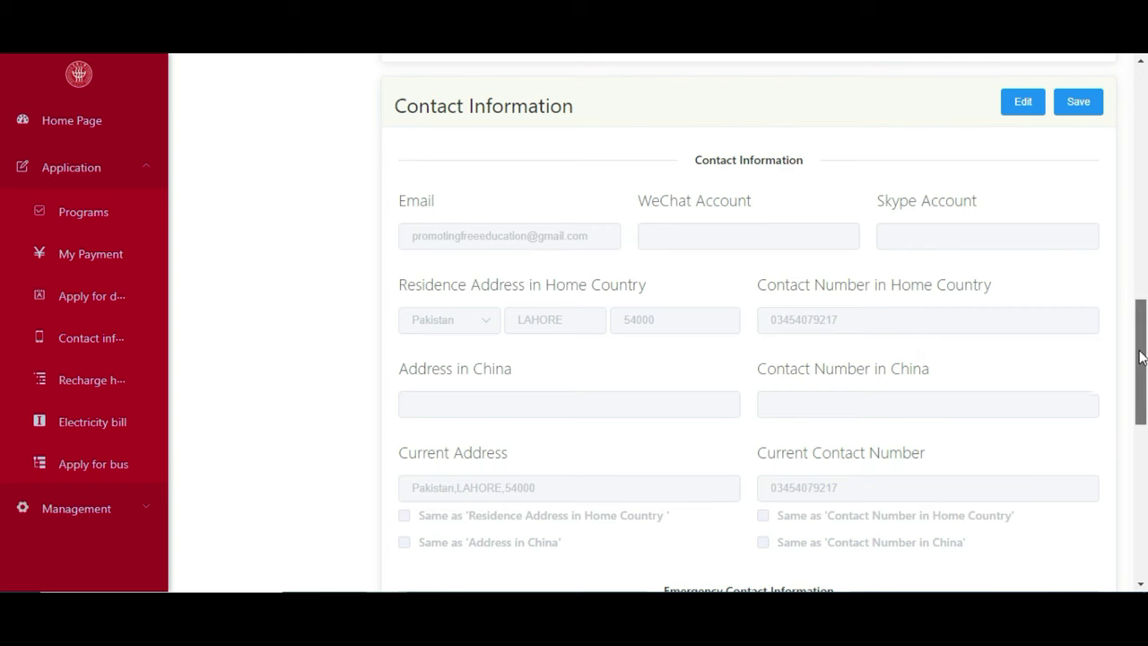
scroll(1140, 357, "down", 1)
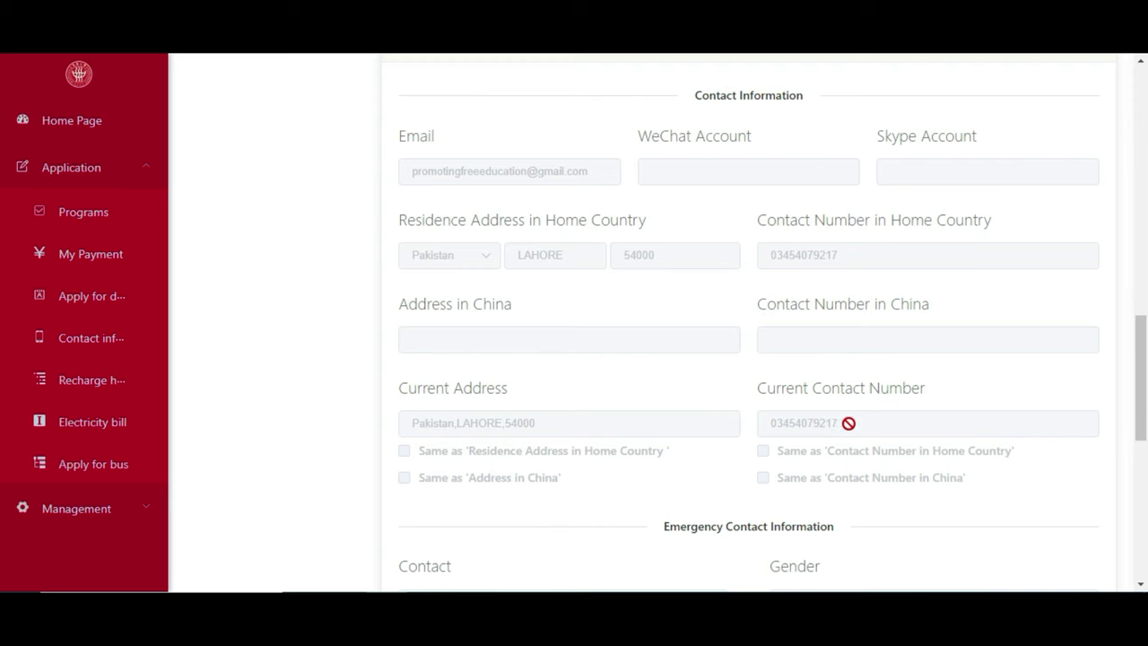
scroll(1088, 412, "down", 2)
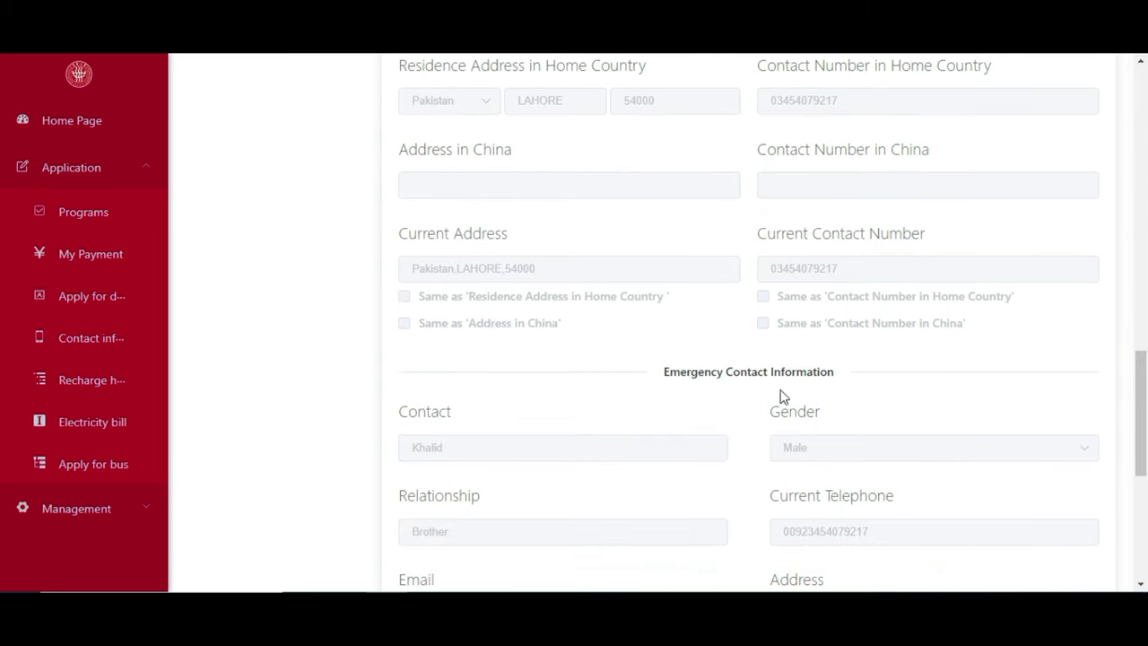
scroll(1141, 412, "down", 4)
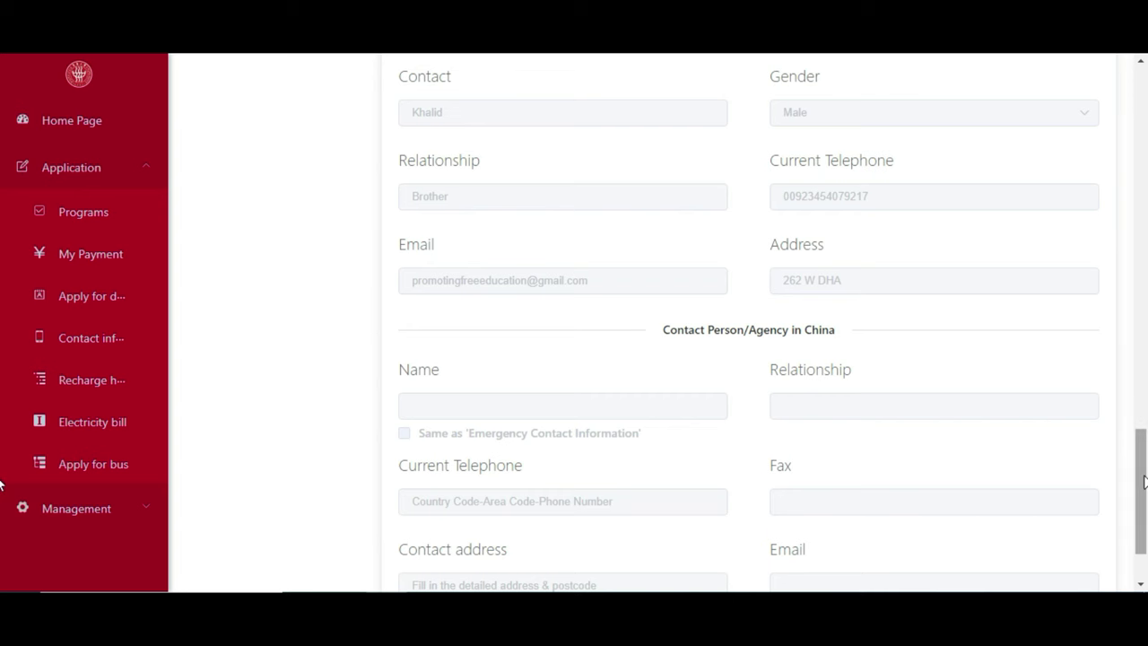
scroll(1143, 481, "down", 1)
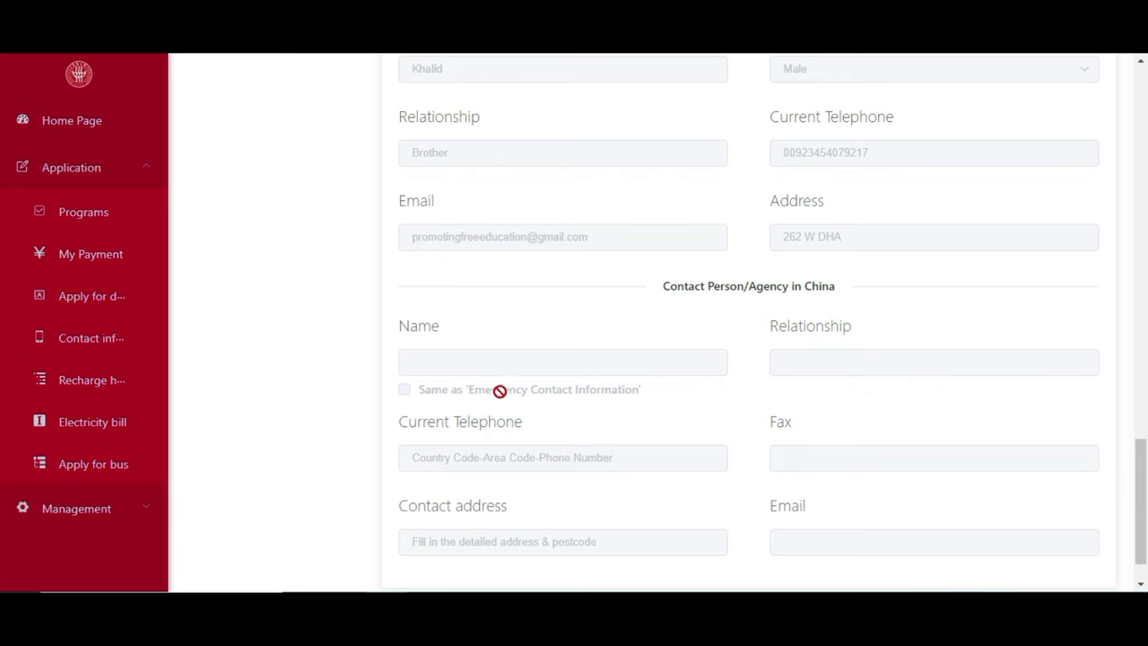
left_click_drag(1143, 539, 1128, 569)
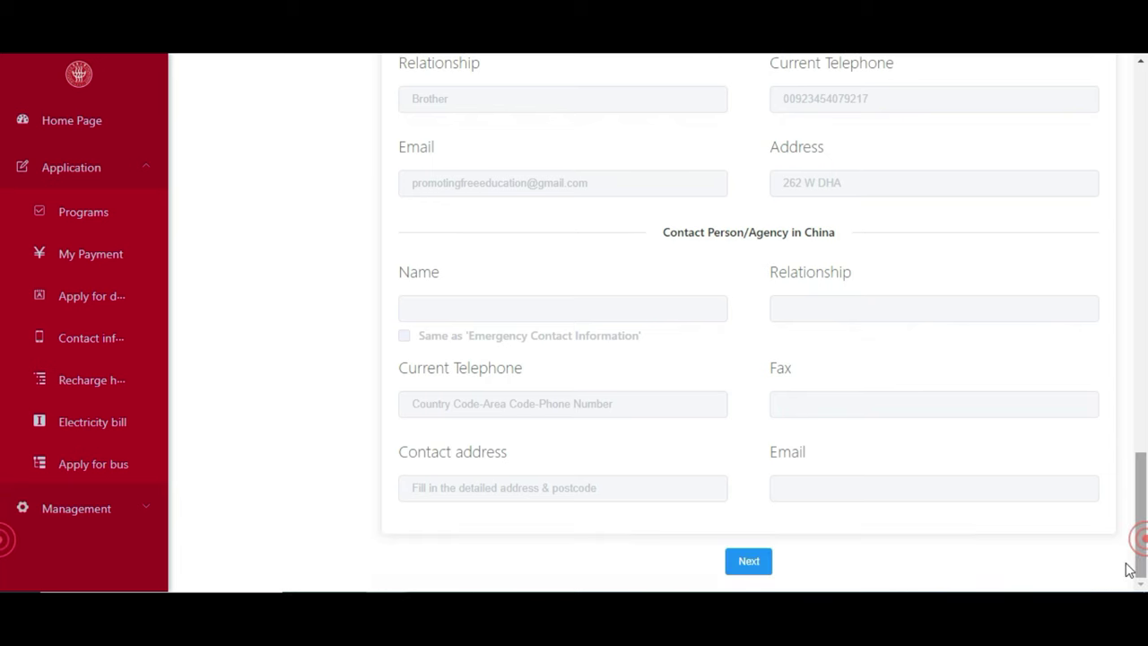
left_click(763, 568)
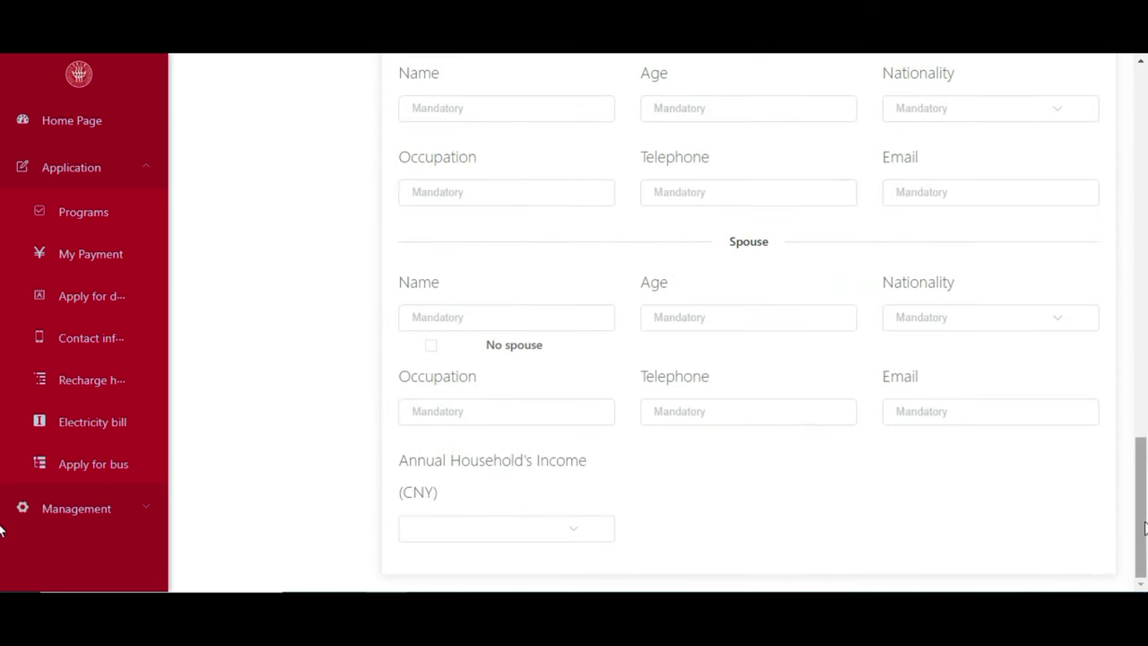
left_click_drag(1143, 526, 1143, 135)
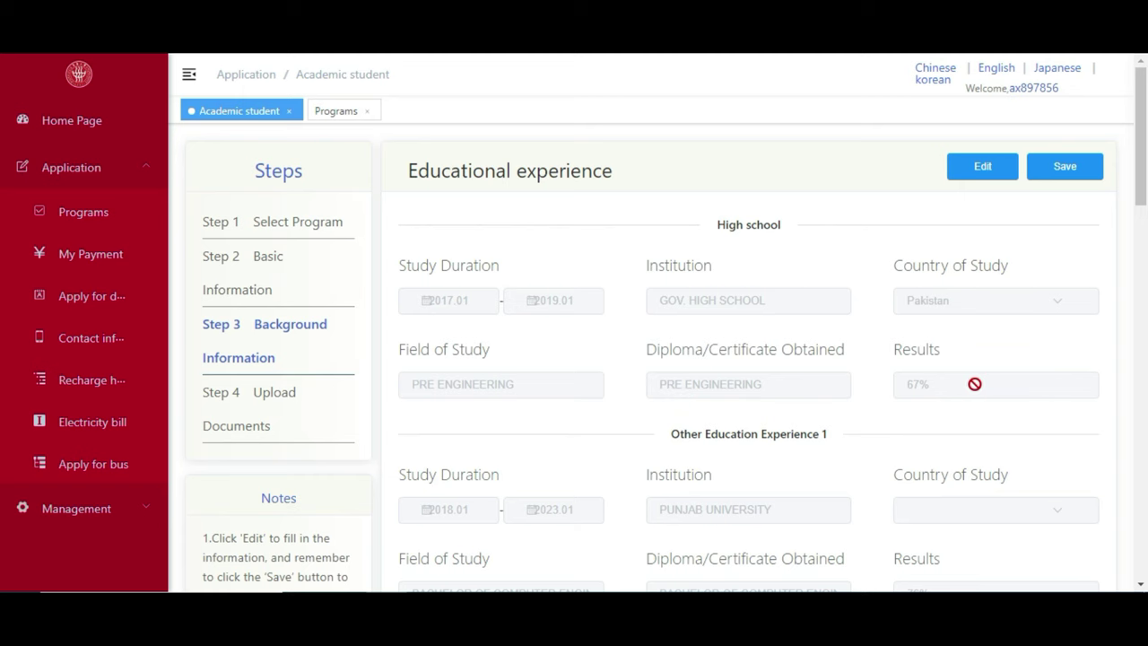
scroll(1135, 174, "down", 1)
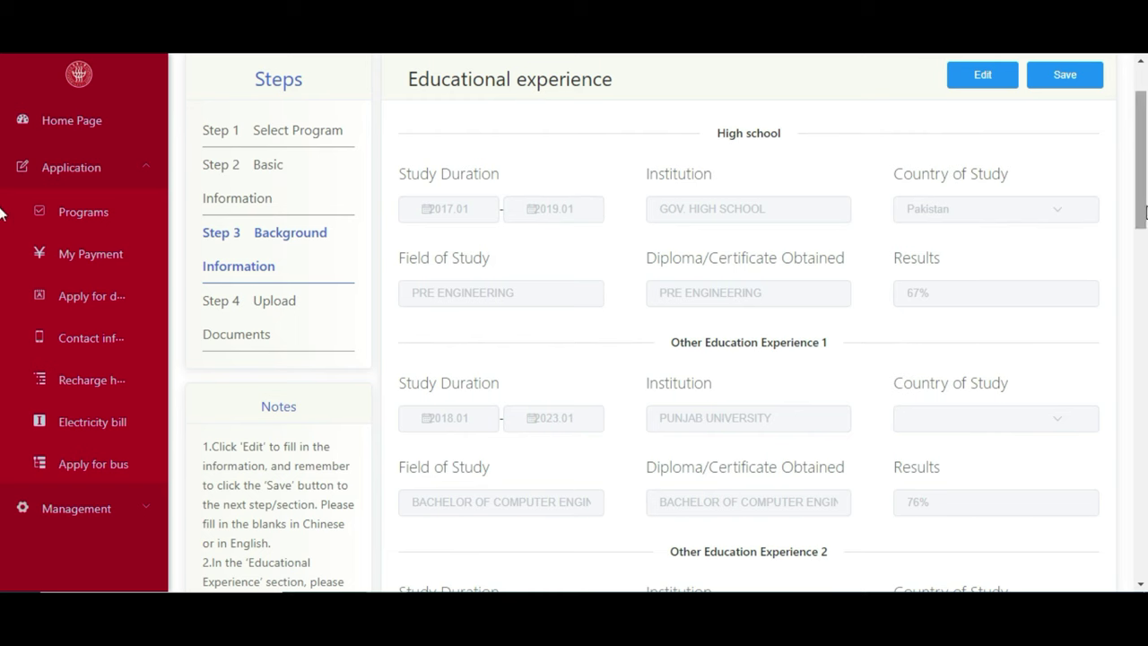
left_click_drag(1142, 199, 1145, 226)
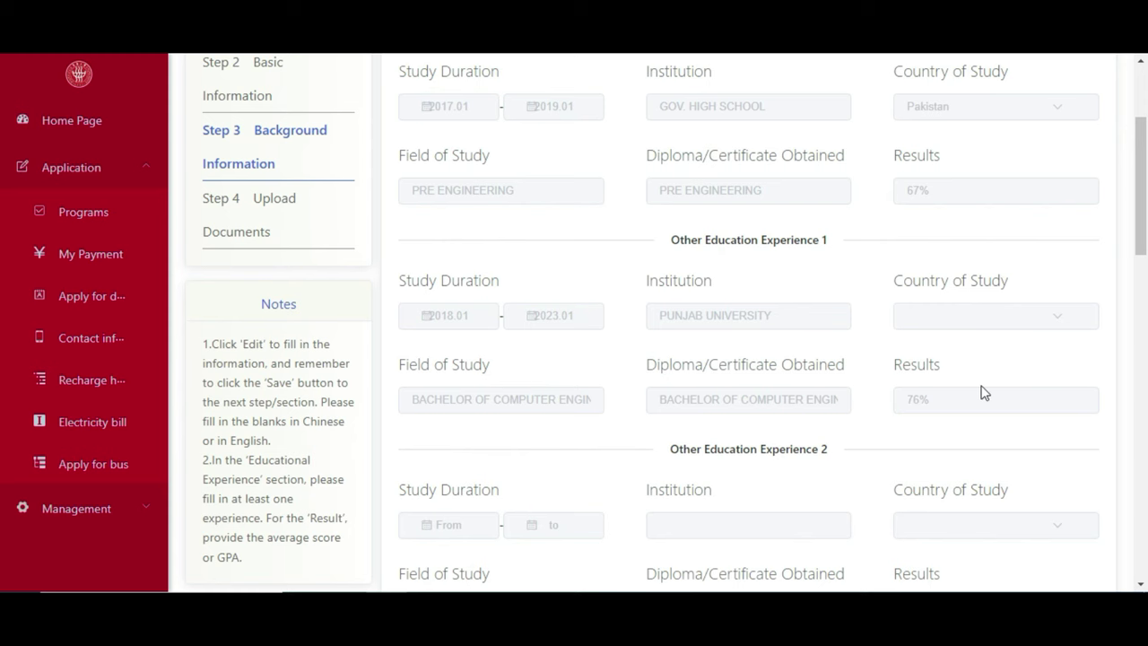
scroll(1145, 200, "down", 1)
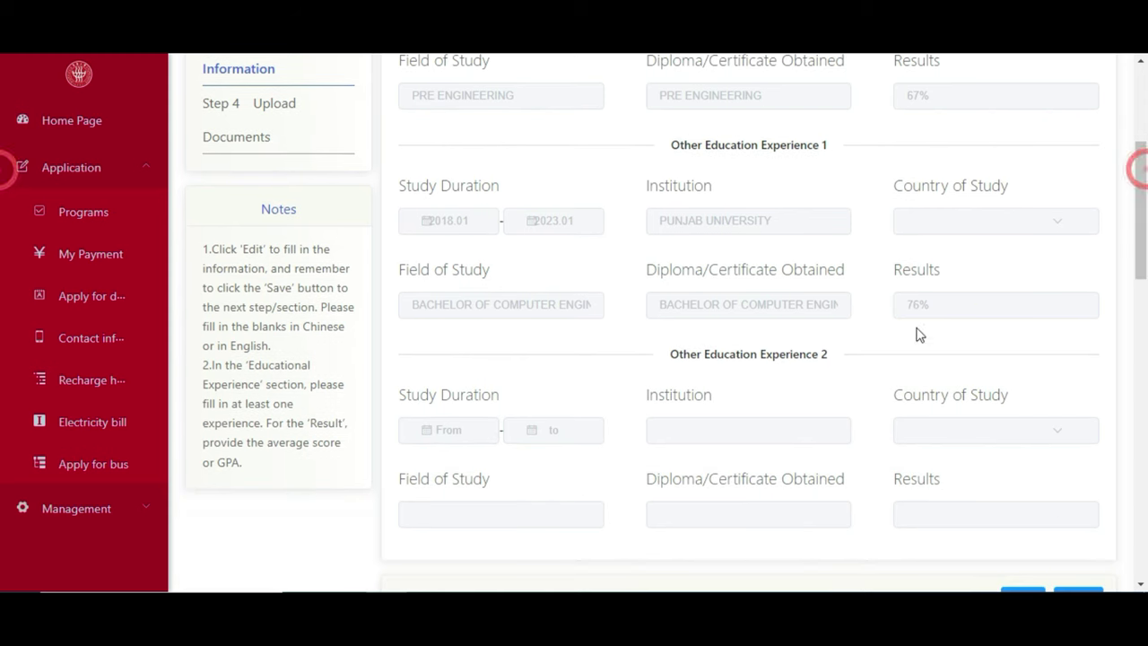
left_click_drag(1140, 212, 1145, 250)
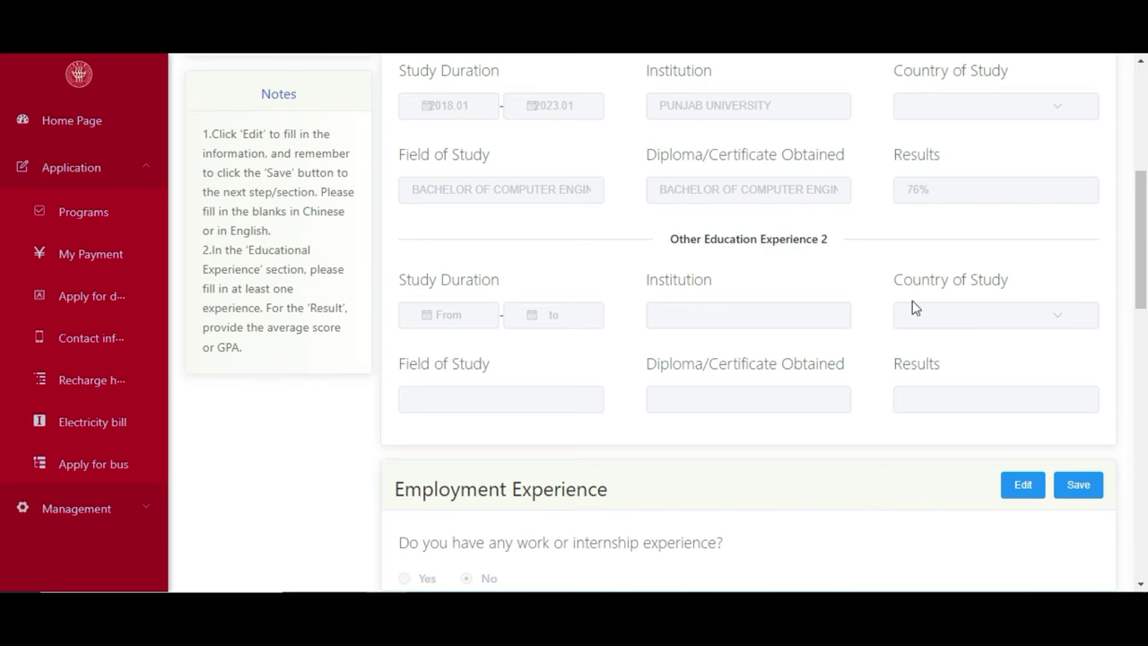
scroll(1140, 256, "down", 2)
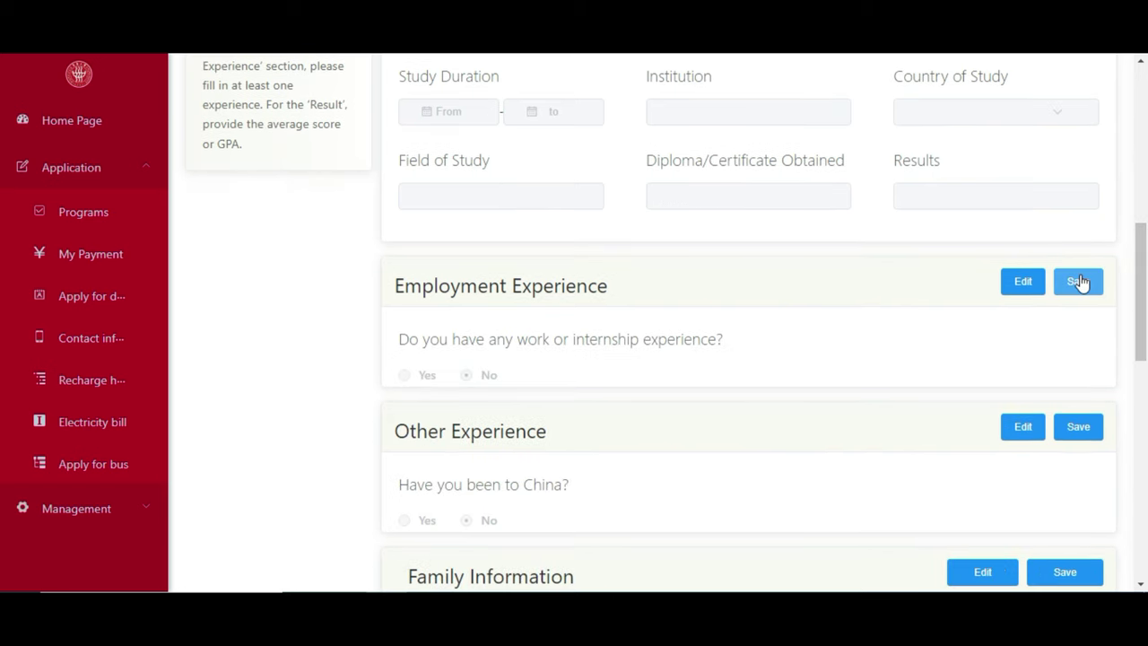
left_click_drag(1140, 296, 1143, 311)
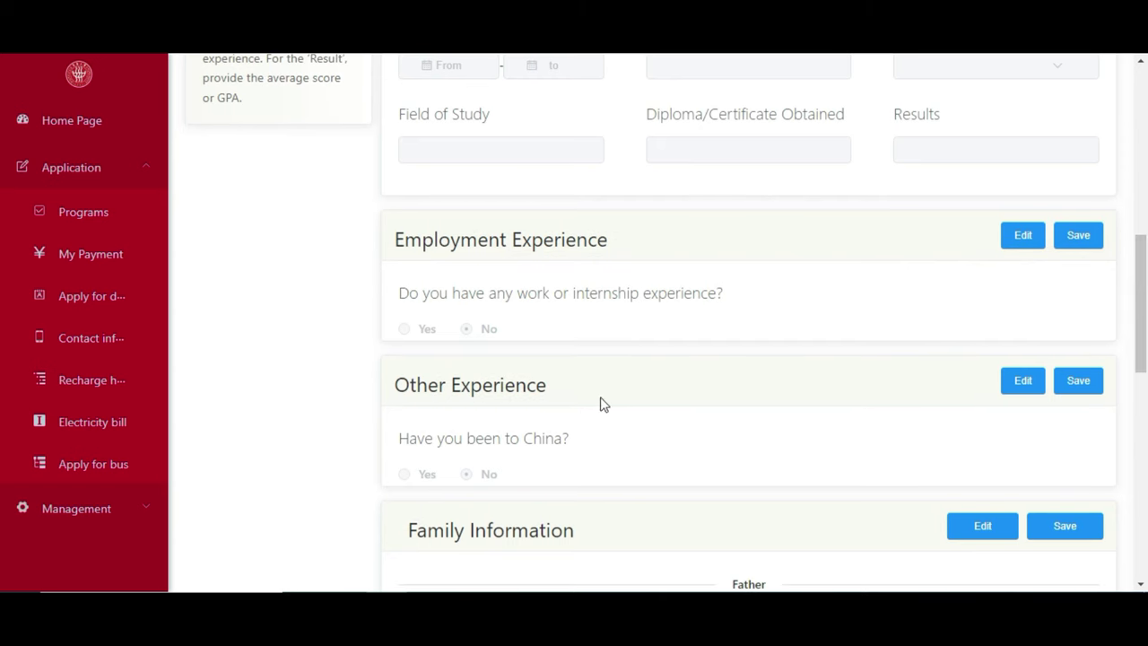
left_click_drag(1137, 297, 1138, 367)
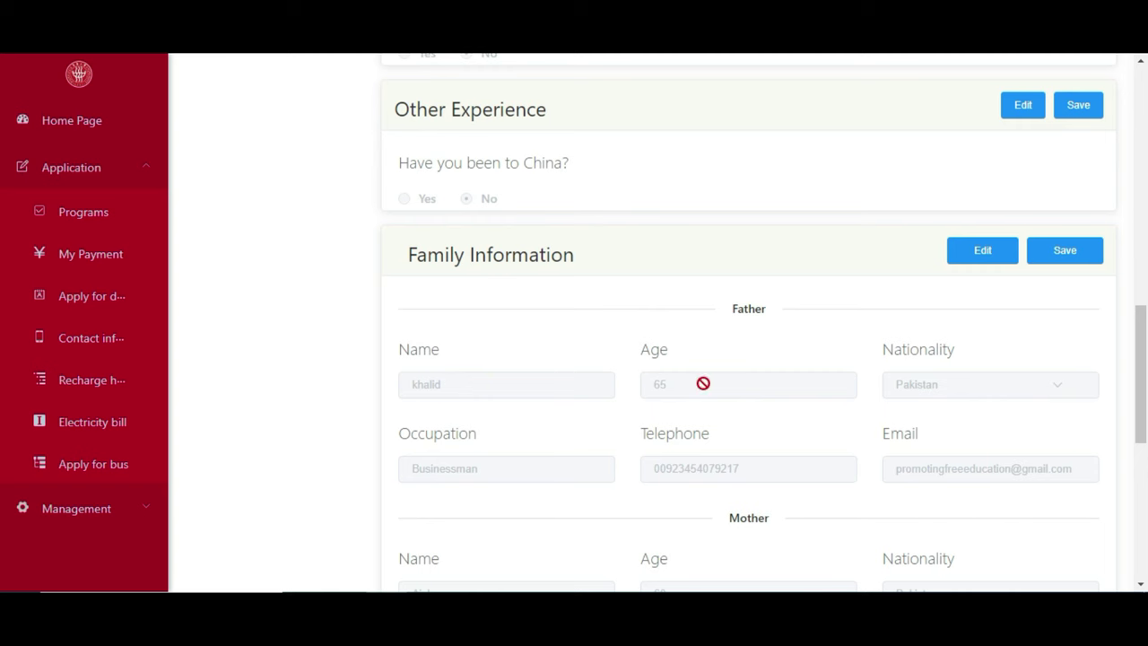
left_click_drag(1144, 318, 1135, 346)
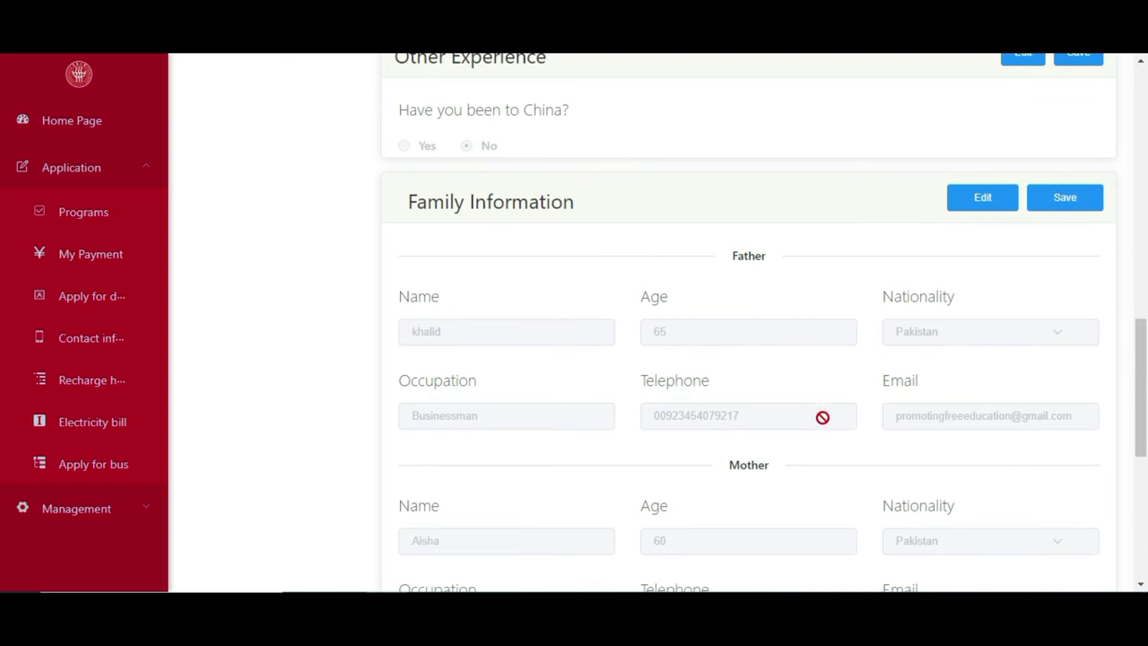
left_click_drag(1141, 377, 1141, 417)
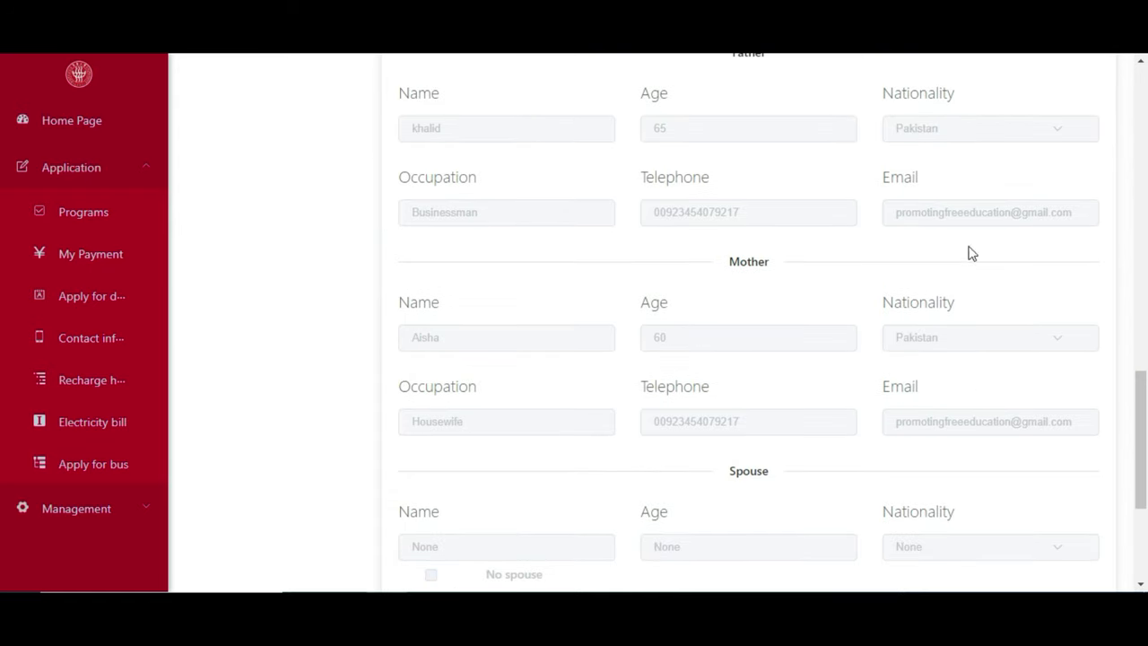
left_click_drag(1146, 424, 1145, 492)
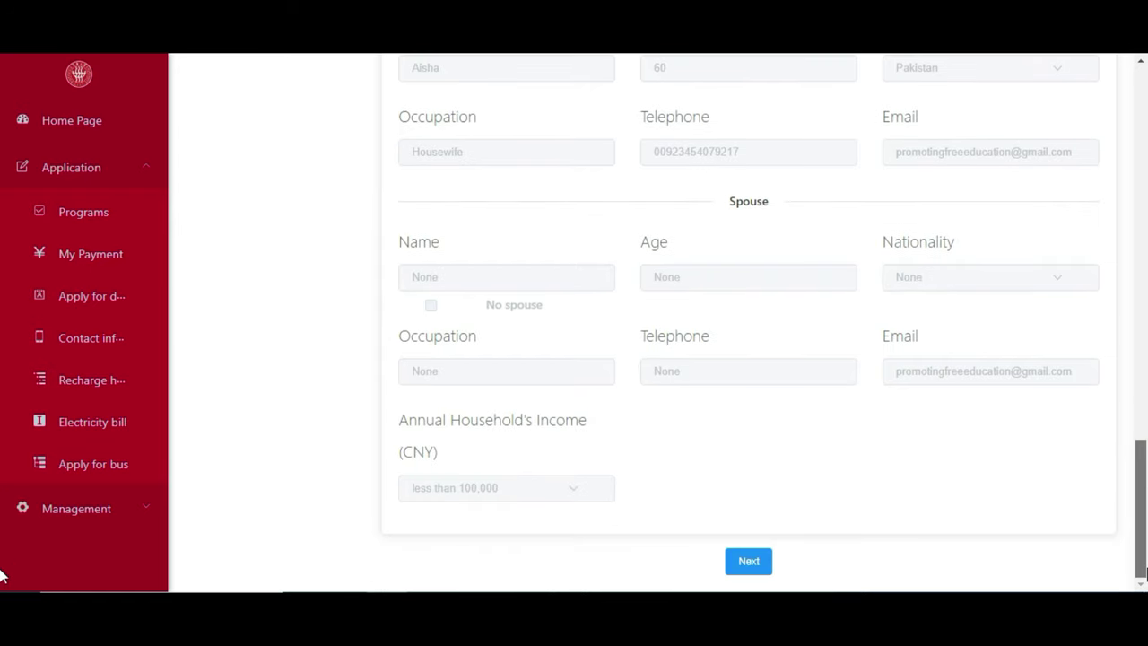
Advance to Step 4 Upload Documents and review the uploaded ID photo, passport, diploma and transcripts.
left_click(739, 566)
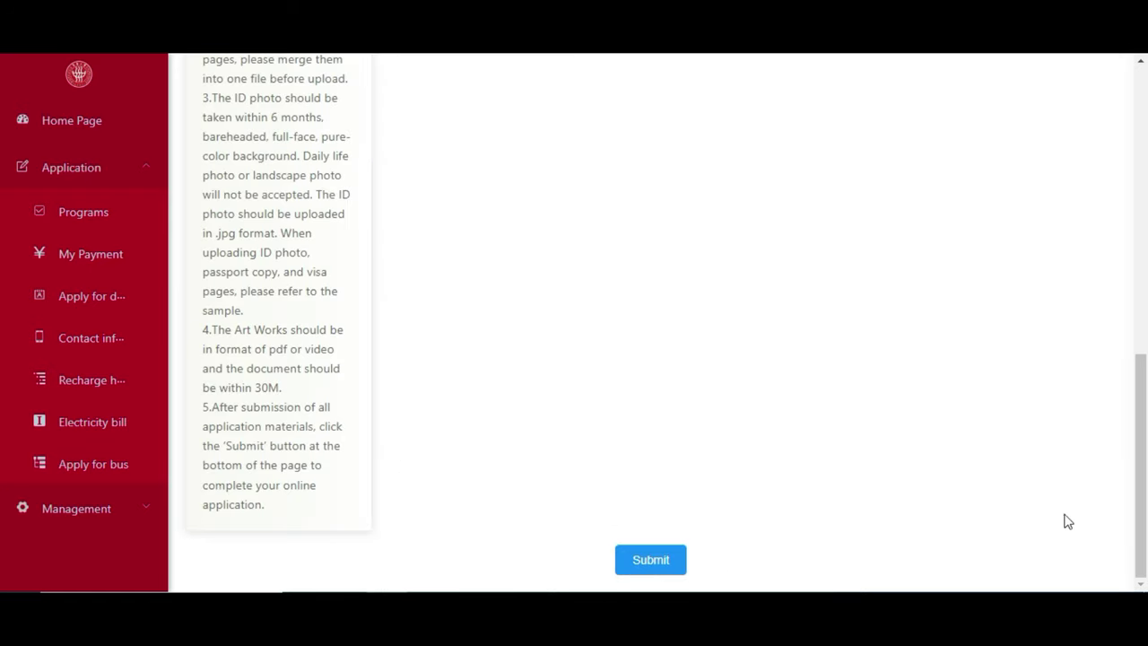
left_click_drag(1142, 507, 1146, 134)
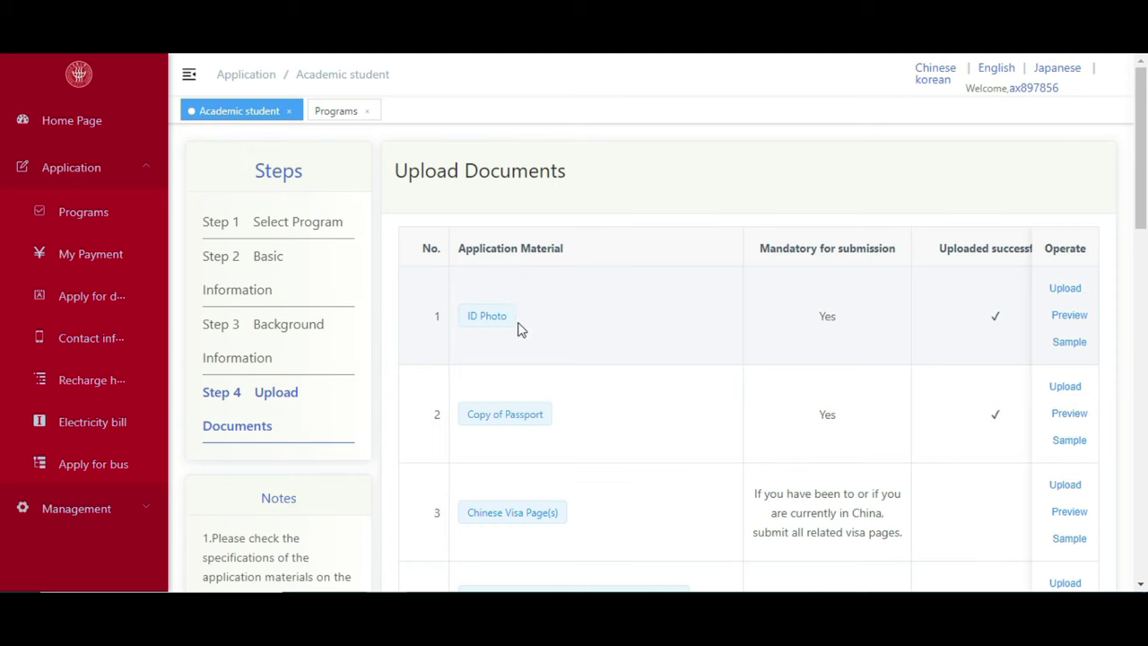
scroll(1135, 192, "down", 1)
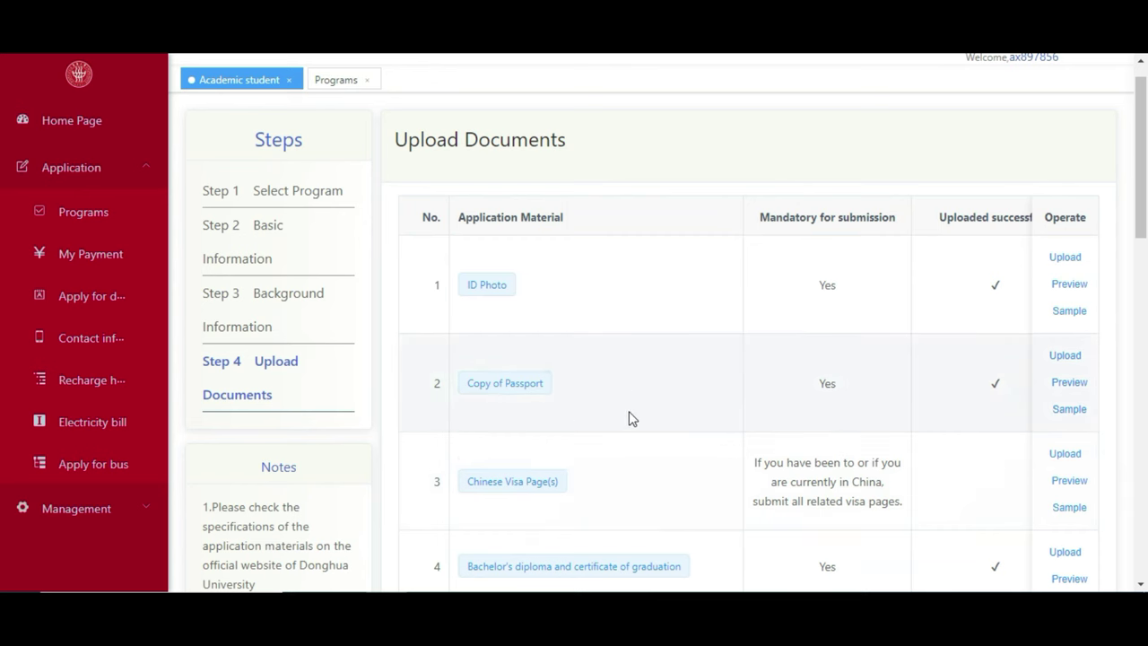
left_click_drag(1140, 157, 1140, 189)
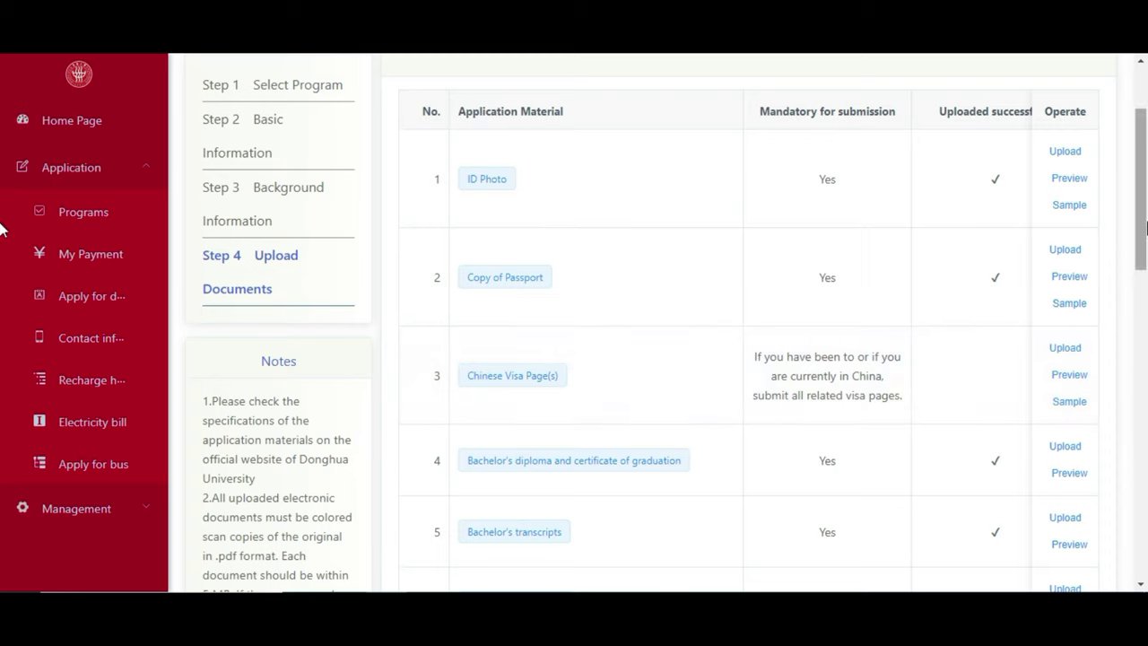
scroll(1143, 218, "up", 1)
scroll(841, 365, "down", 2)
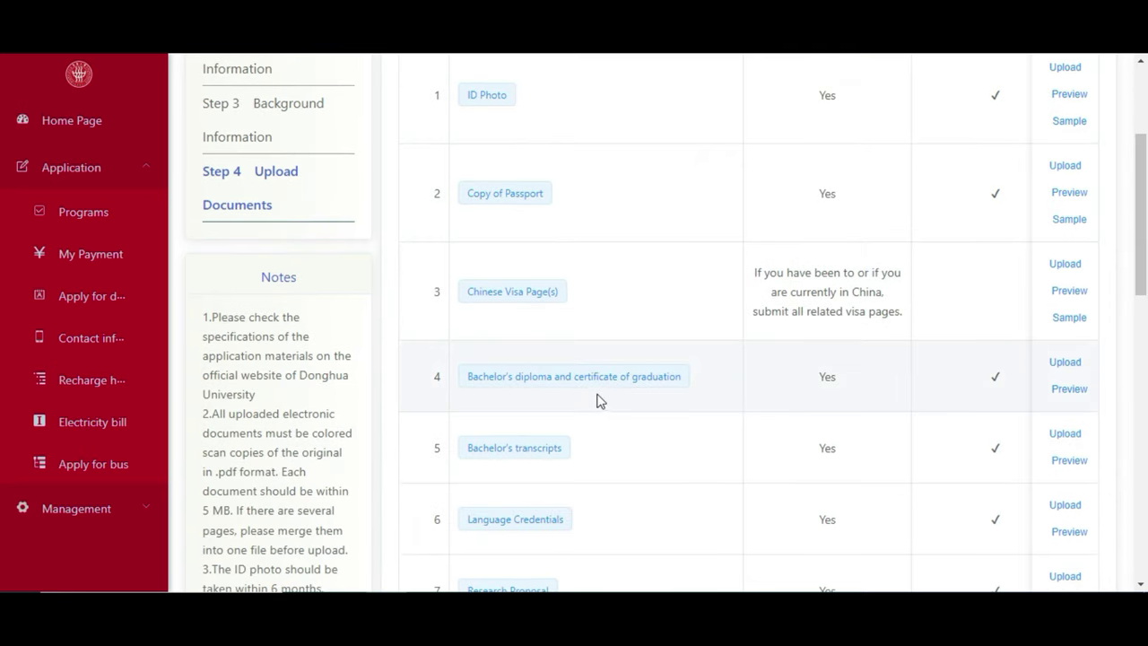
scroll(771, 325, "down", 1)
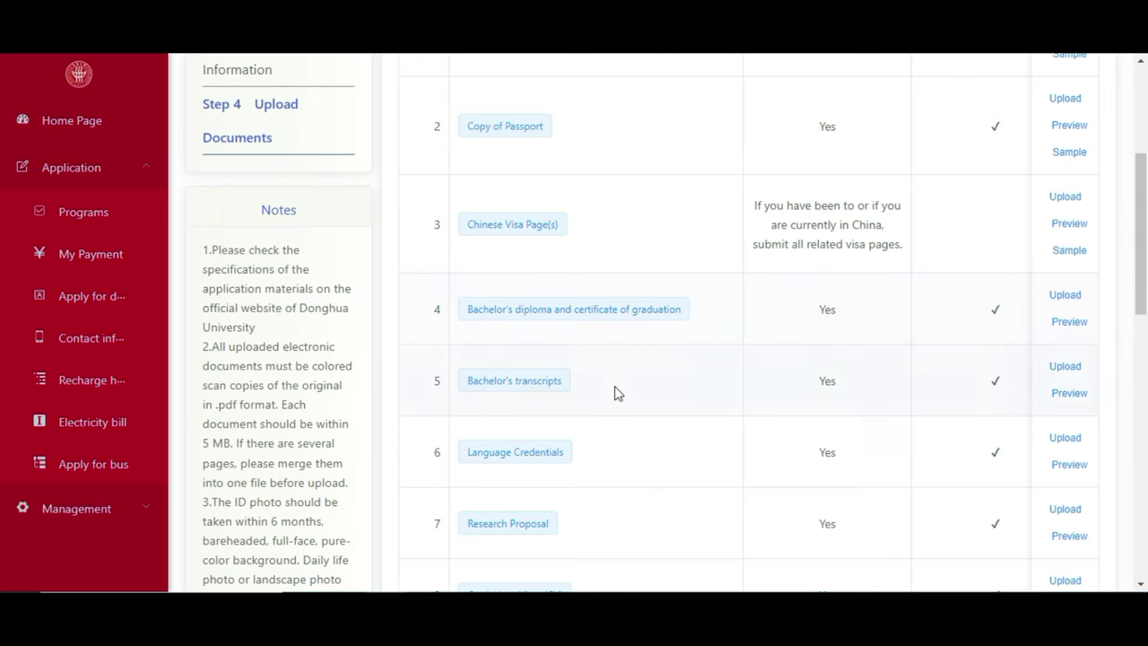
scroll(1140, 248, "down", 1)
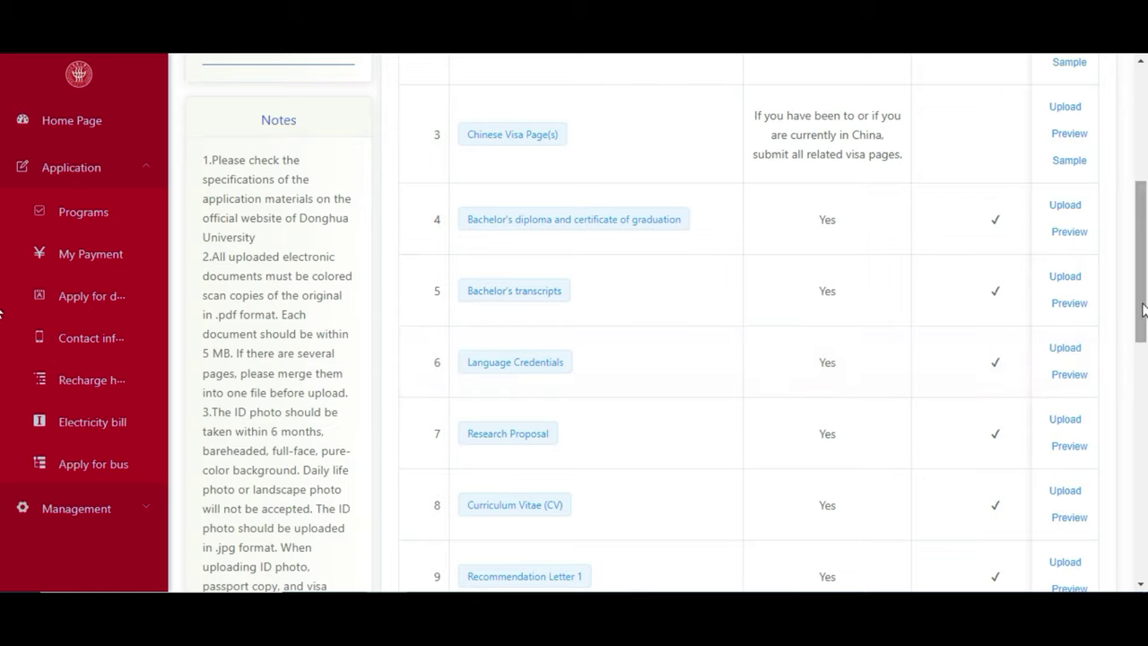
left_click_drag(1140, 305, 1142, 318)
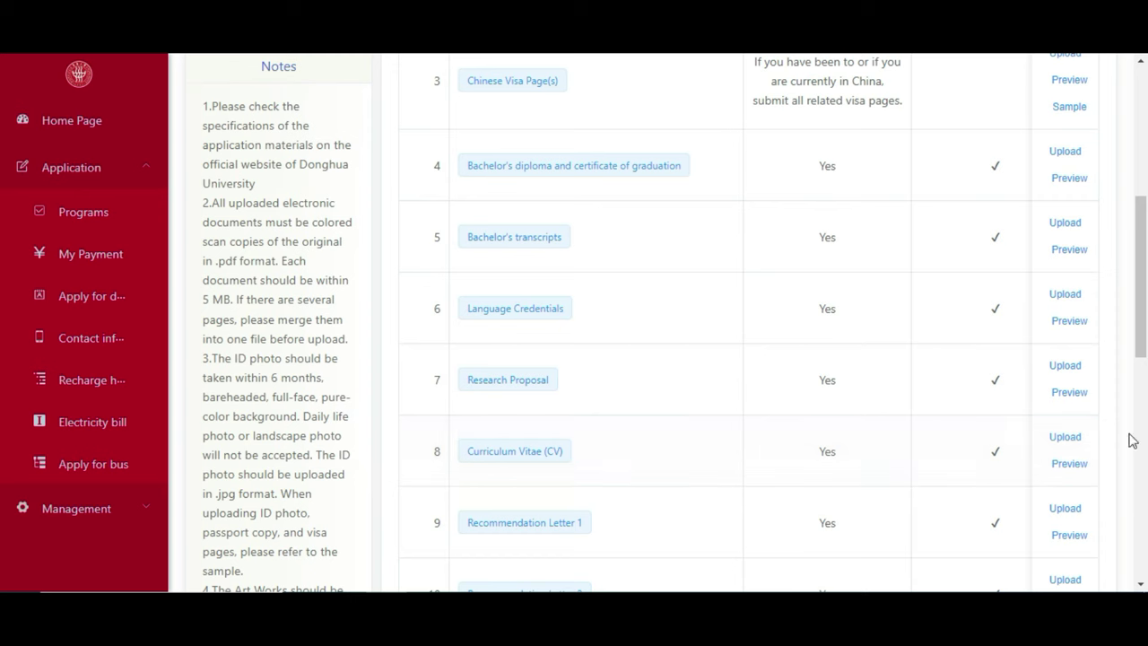
Scroll through the remaining uploaded materials to the end of the Upload Documents table.
scroll(1144, 285, "down", 1)
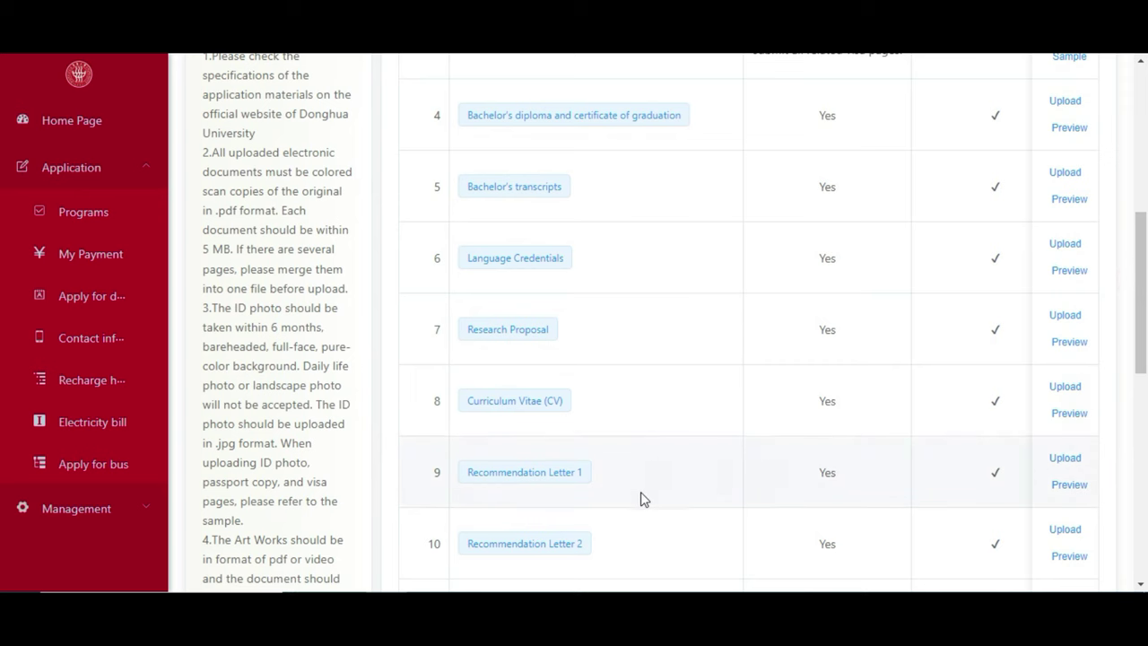
scroll(1137, 359, "down", 1)
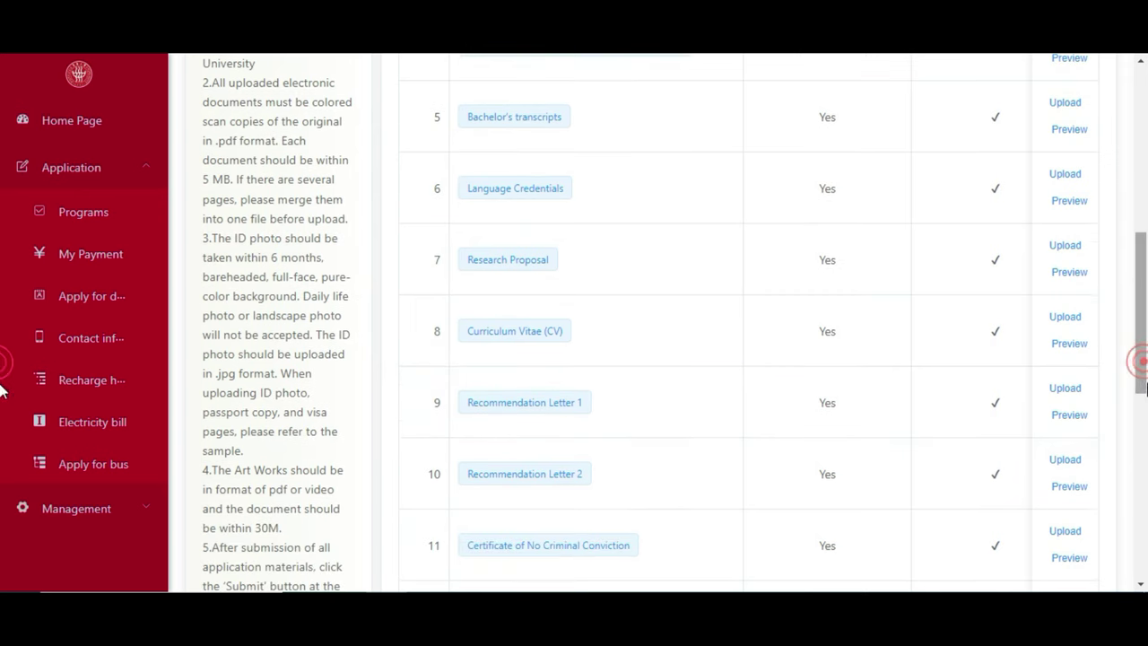
scroll(1144, 367, "down", 1)
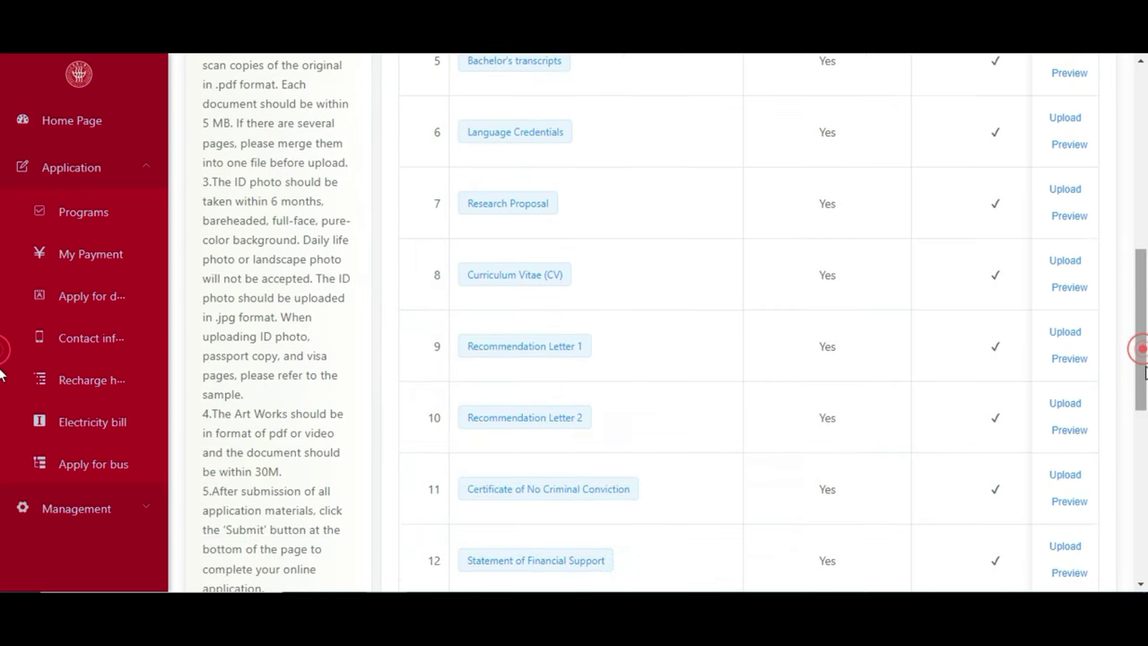
scroll(1145, 372, "down", 1)
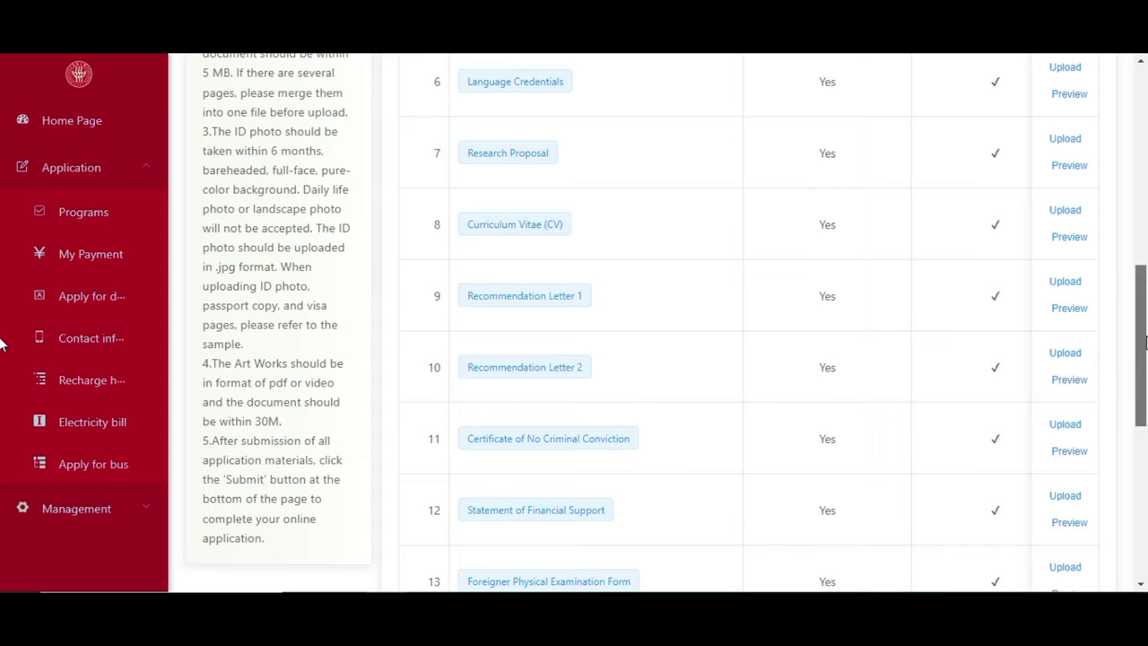
scroll(1146, 344, "down", 3)
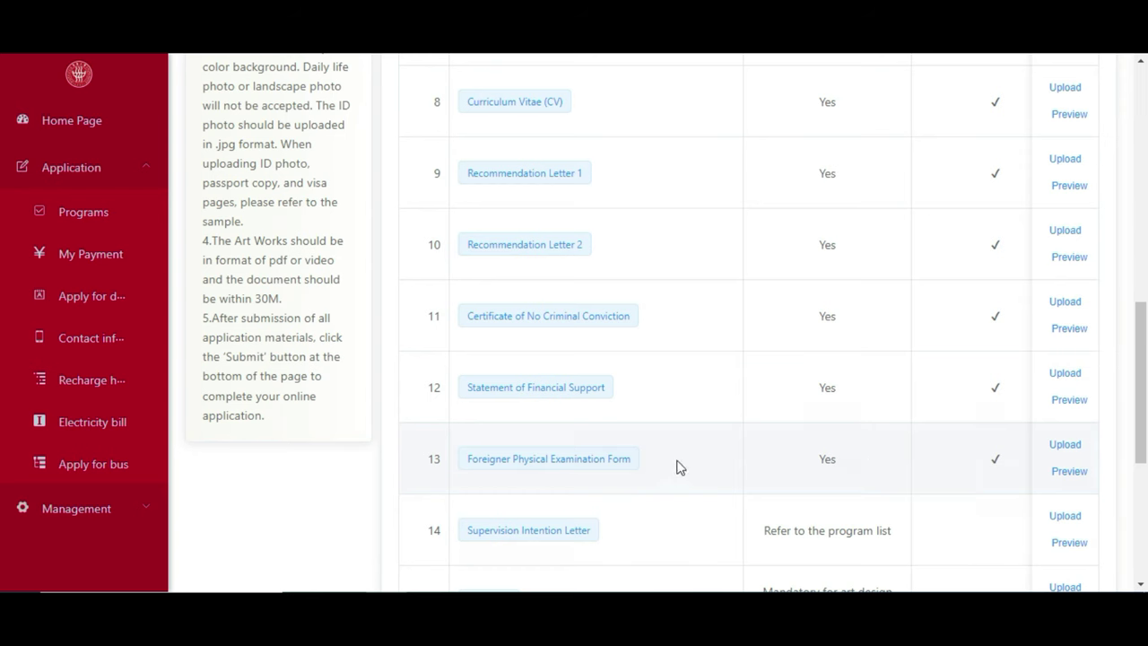
left_click_drag(1140, 376, 1140, 420)
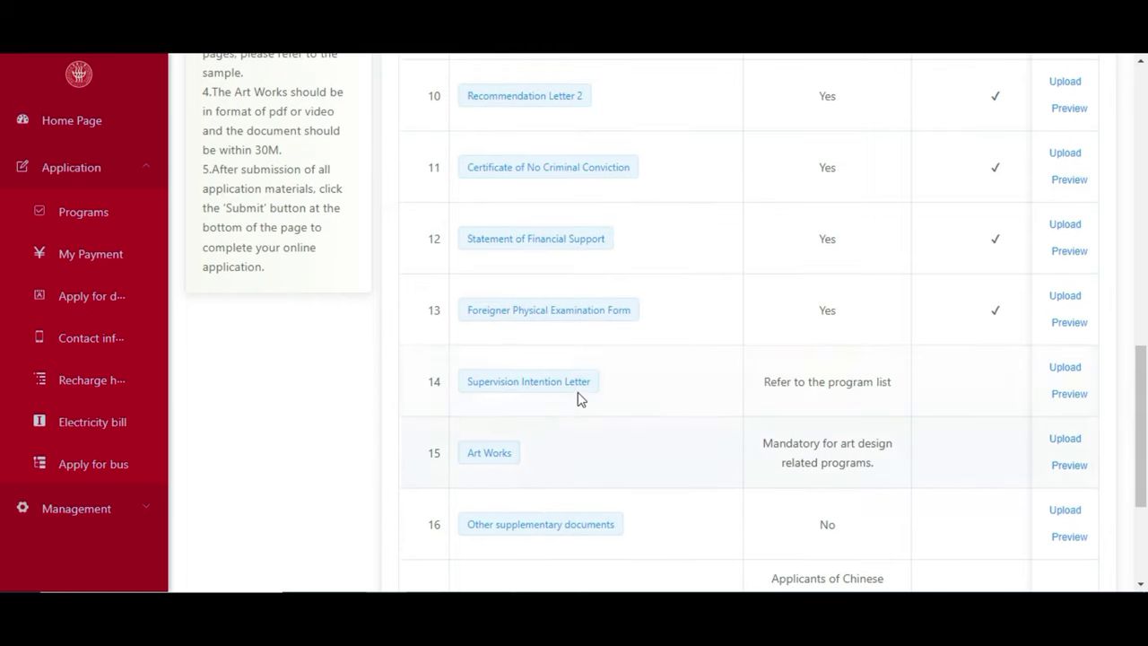
left_click_drag(1140, 403, 1140, 423)
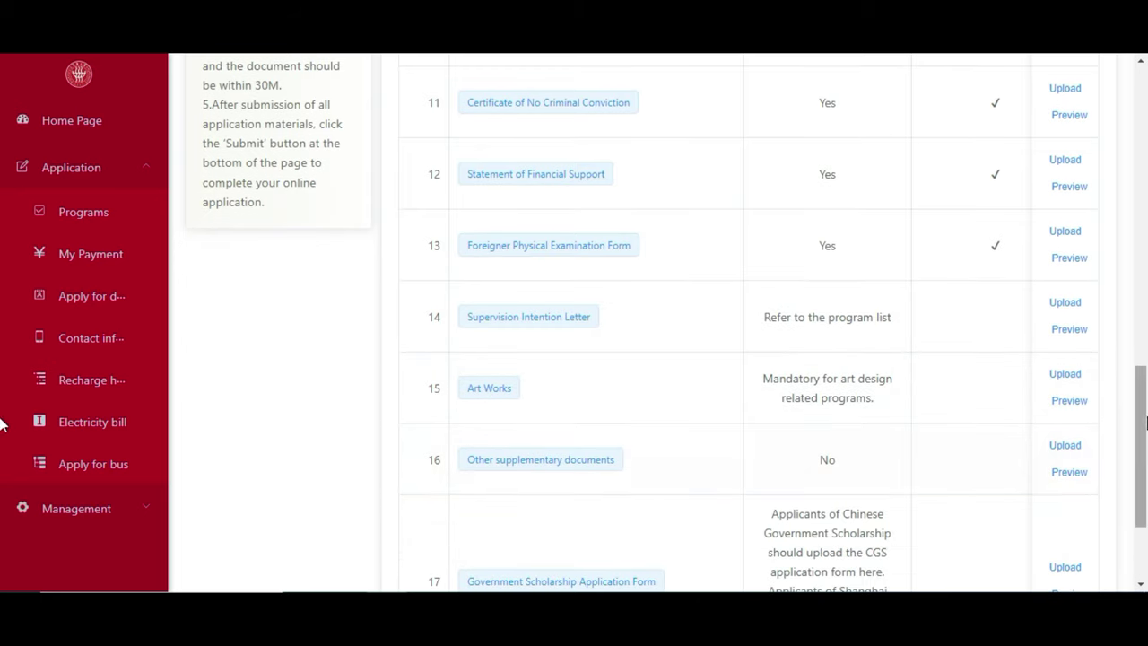
scroll(896, 417, "down", 2)
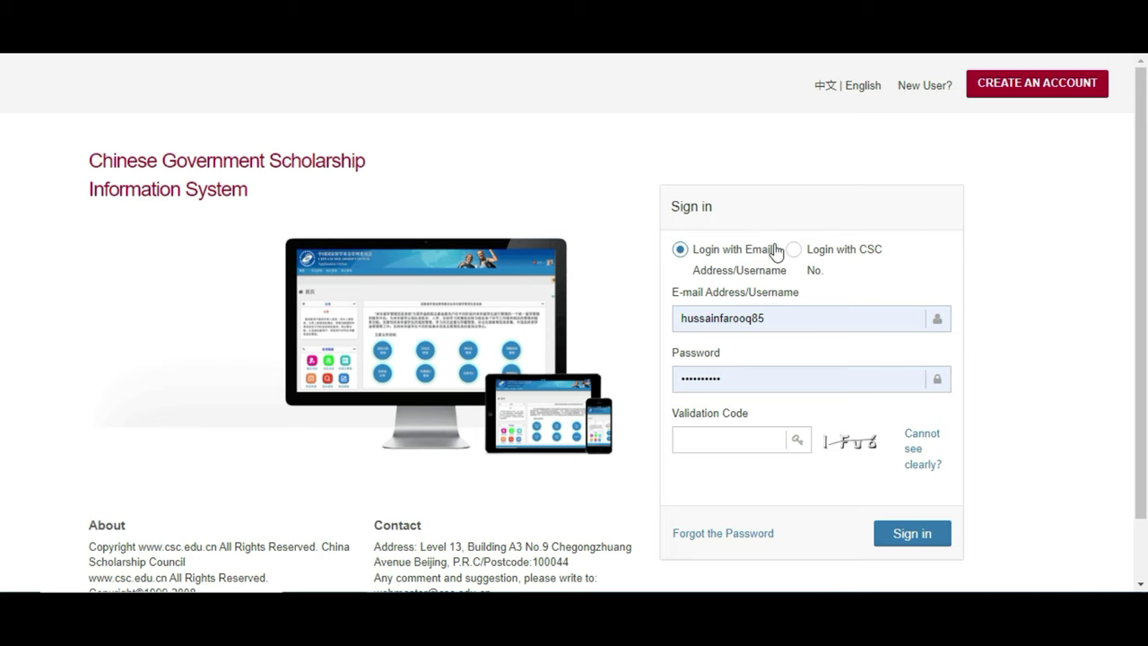
left_click(743, 436)
left_click(685, 311)
left_click(731, 443)
left_click(788, 493)
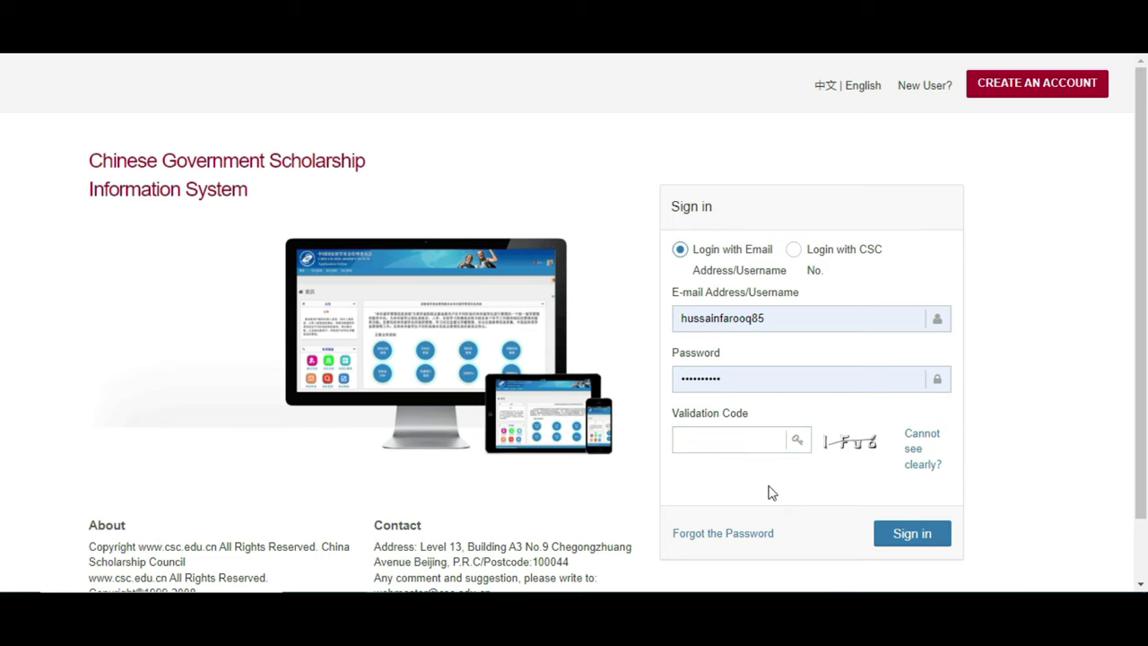